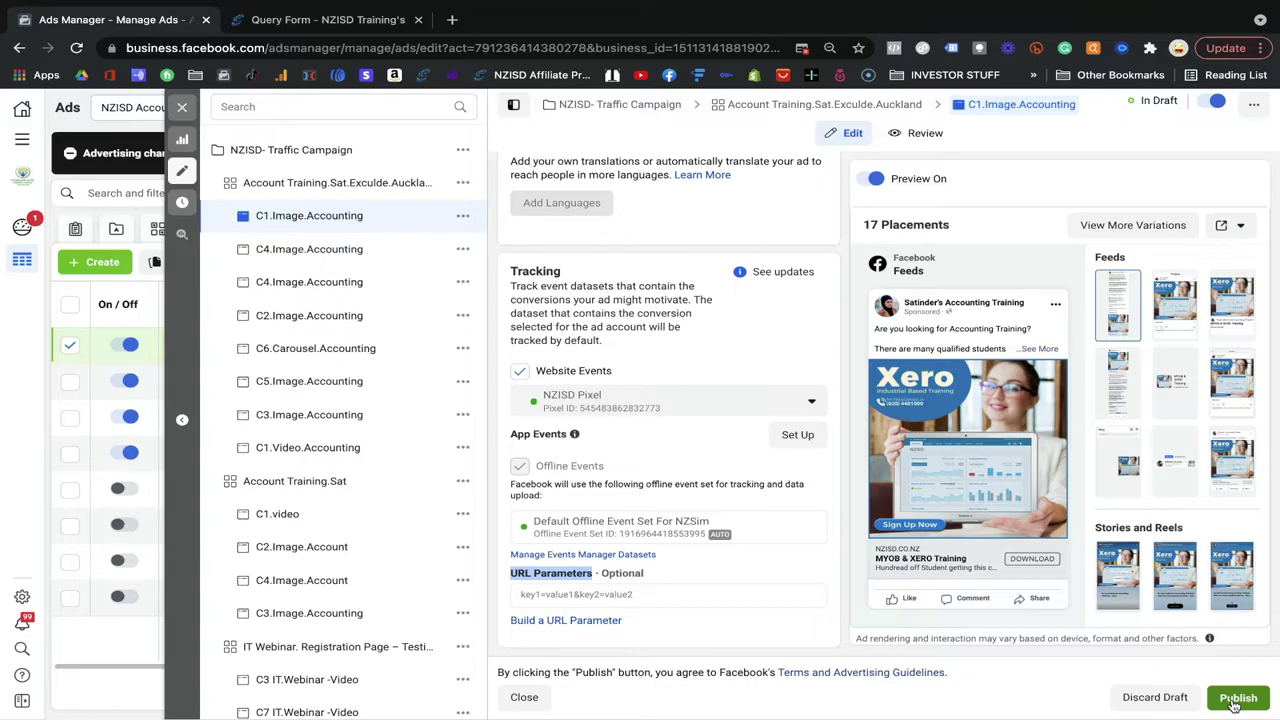
Step: Publish the C1.Image.Accounting ad, close its editor and reload the ads list
click(1237, 698)
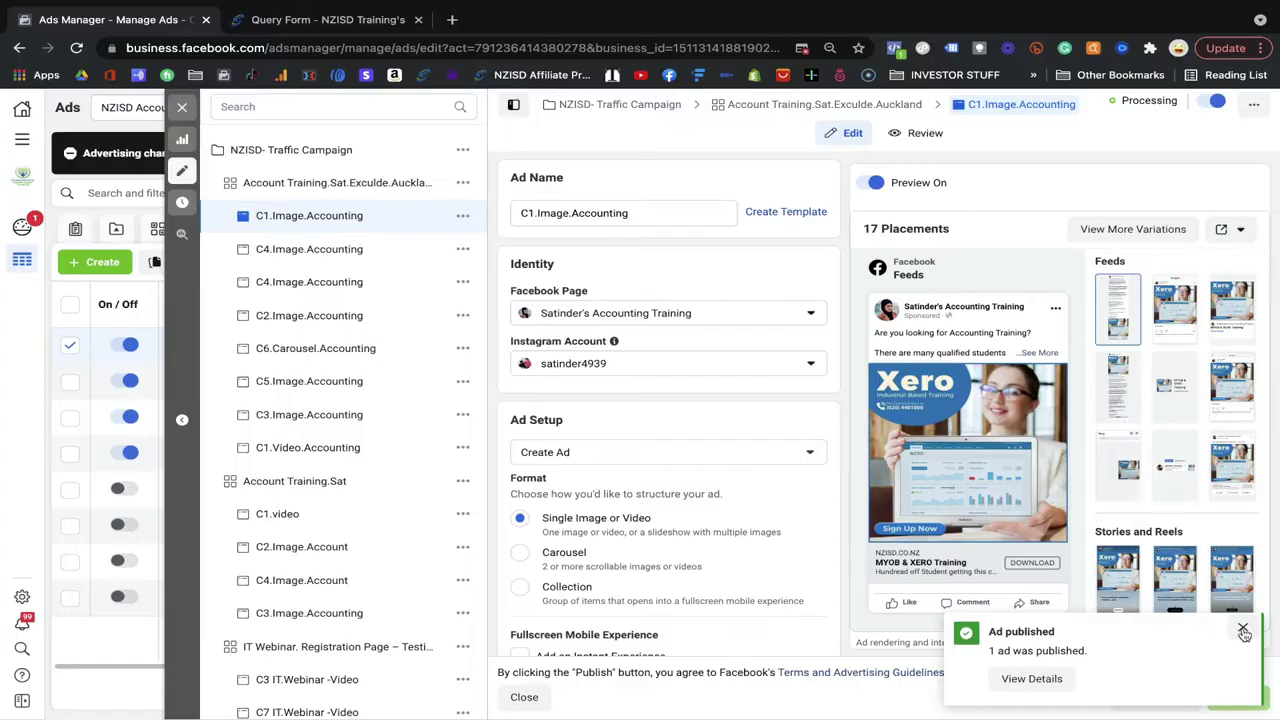
click(1243, 631)
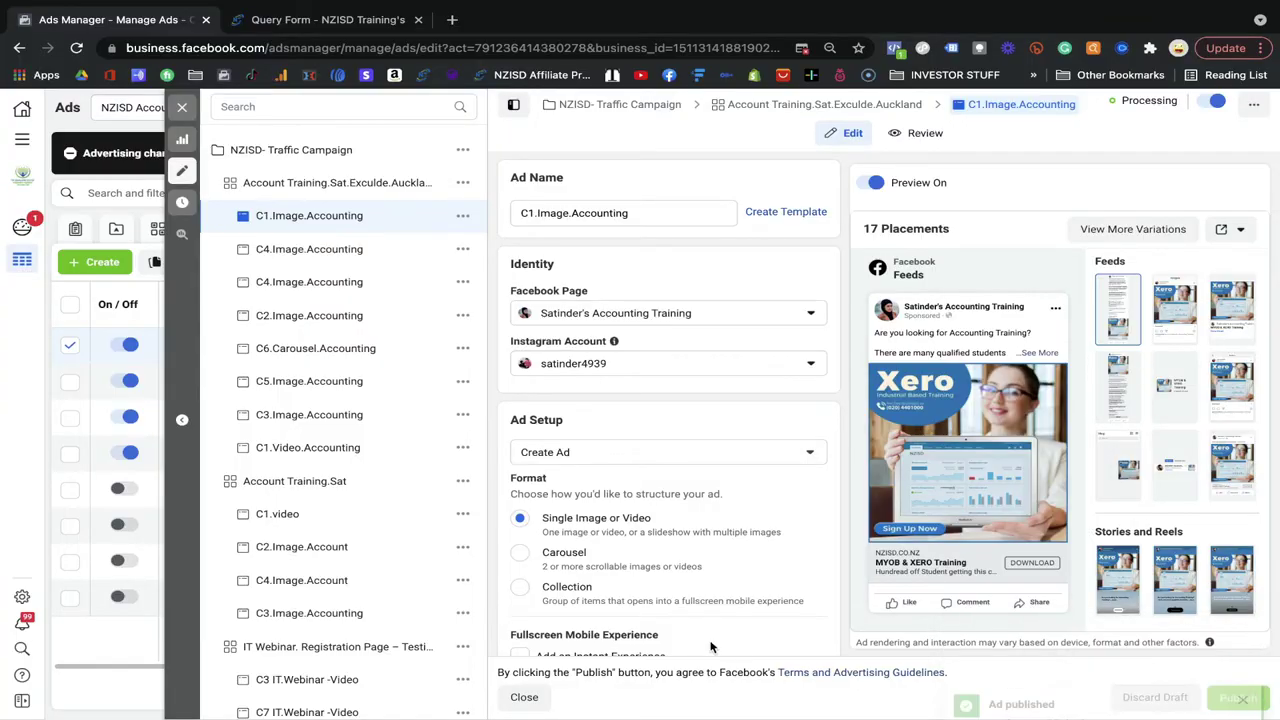
click(526, 699)
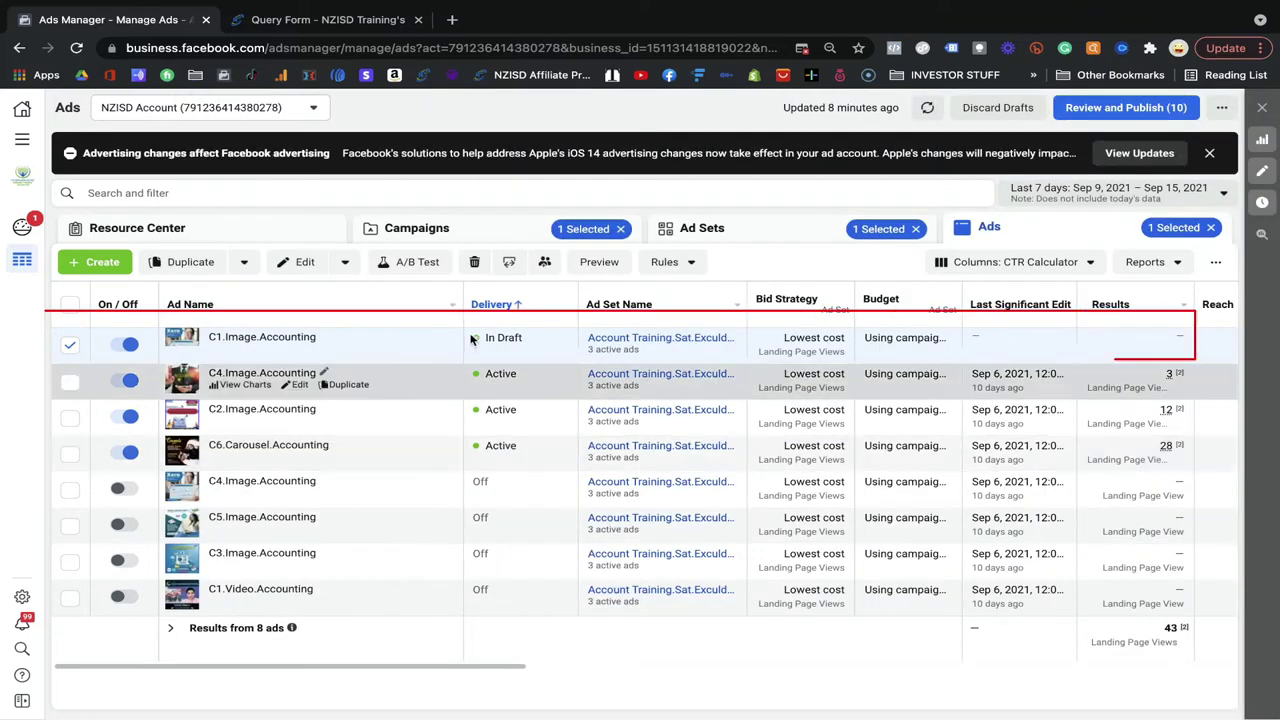
click(78, 49)
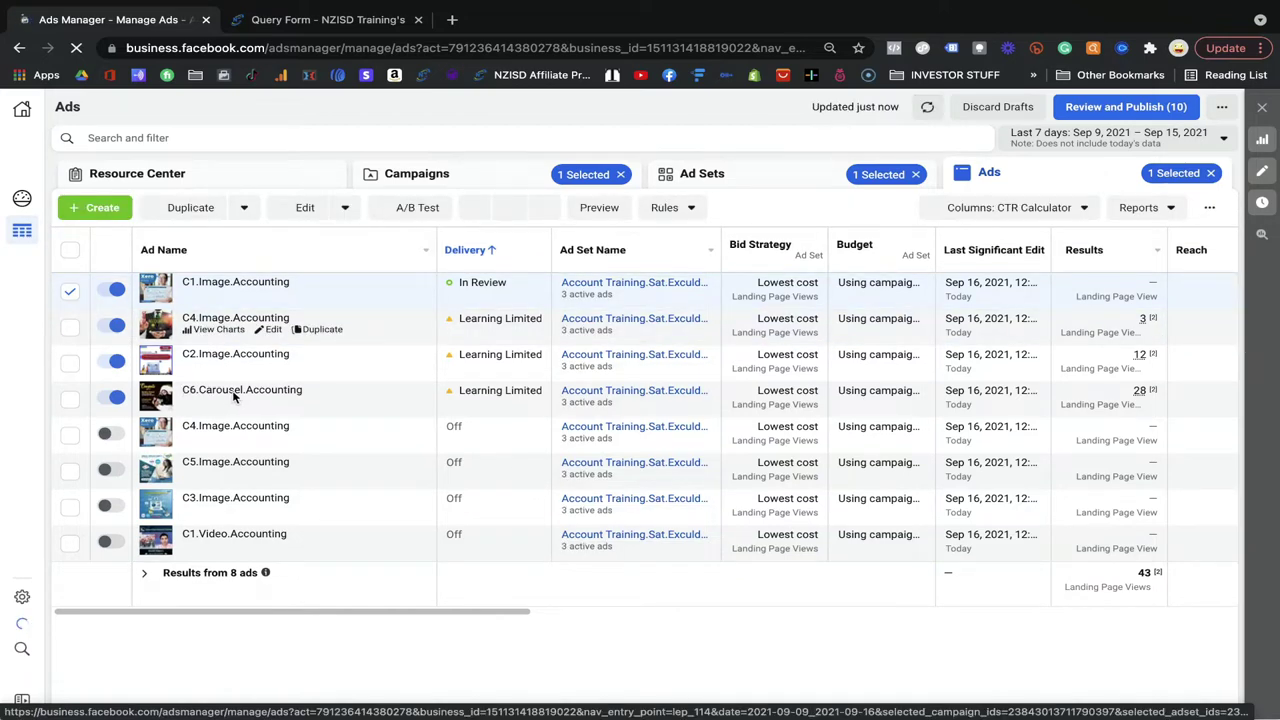
Step: Open the C6.Carousel.Accounting ad for editing and review its identity, carousel format and ad creative settings
click(265, 397)
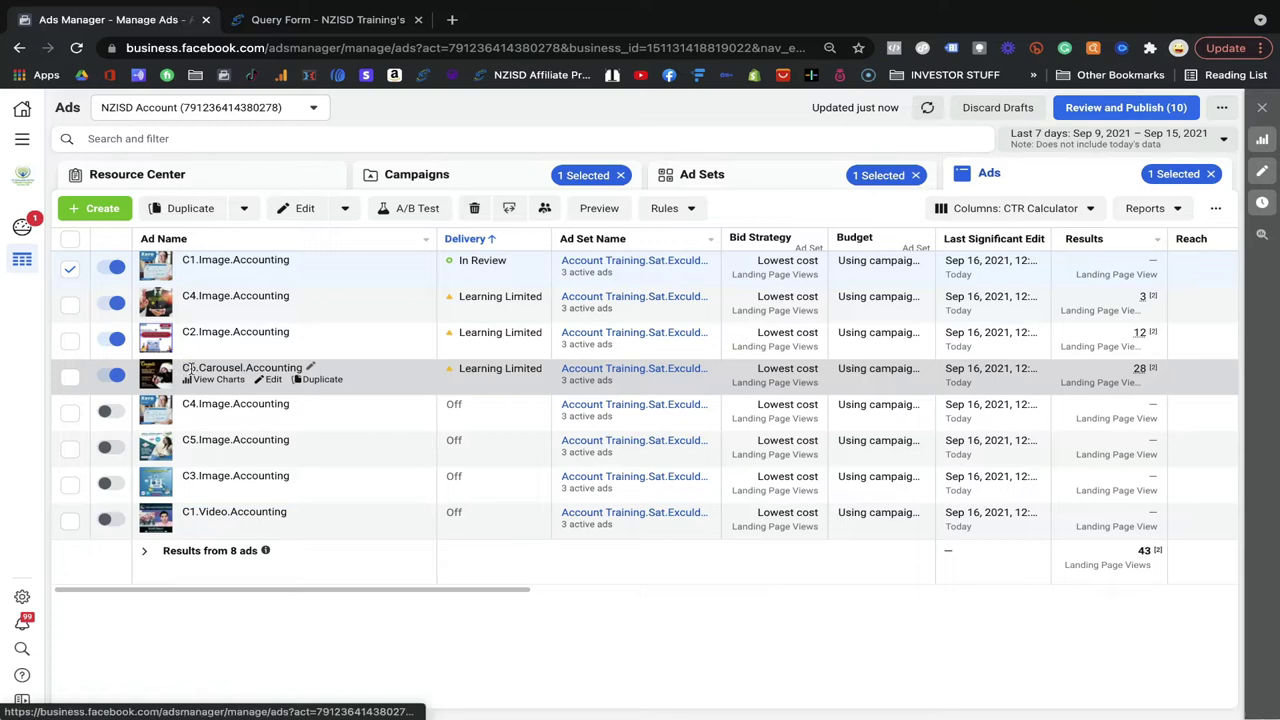
click(280, 368)
drag(286, 368, 226, 402)
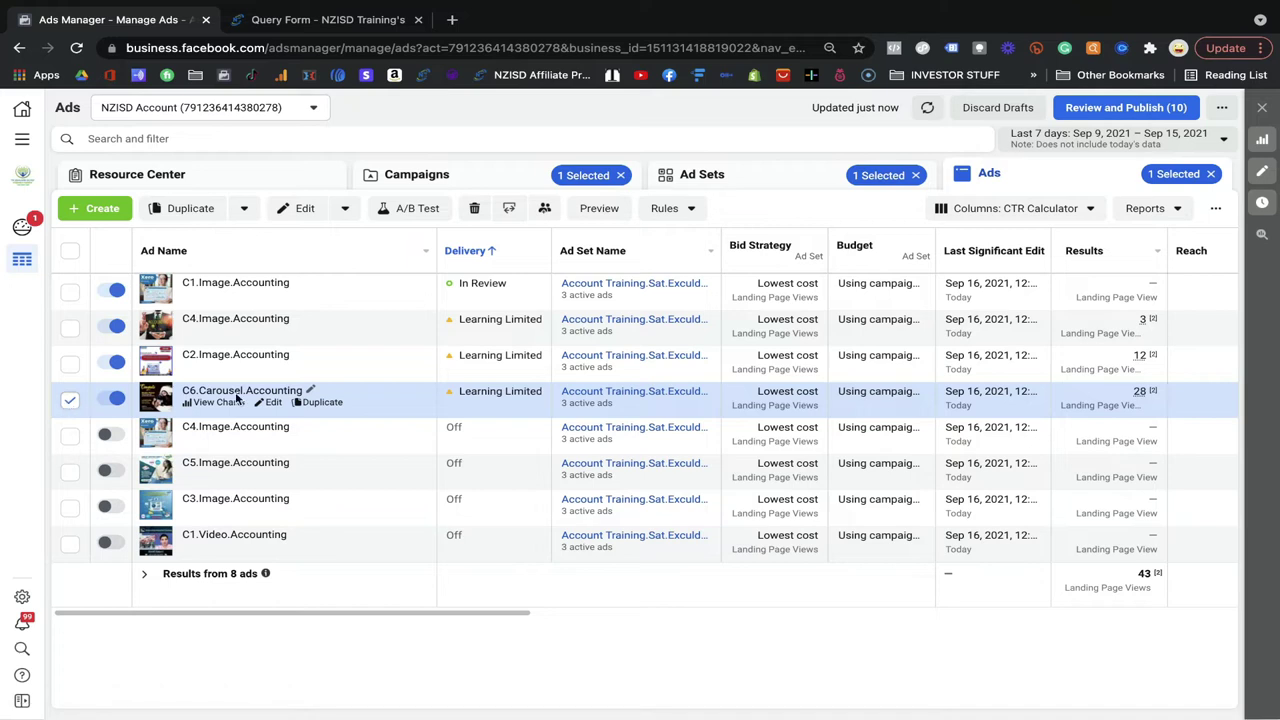
click(271, 404)
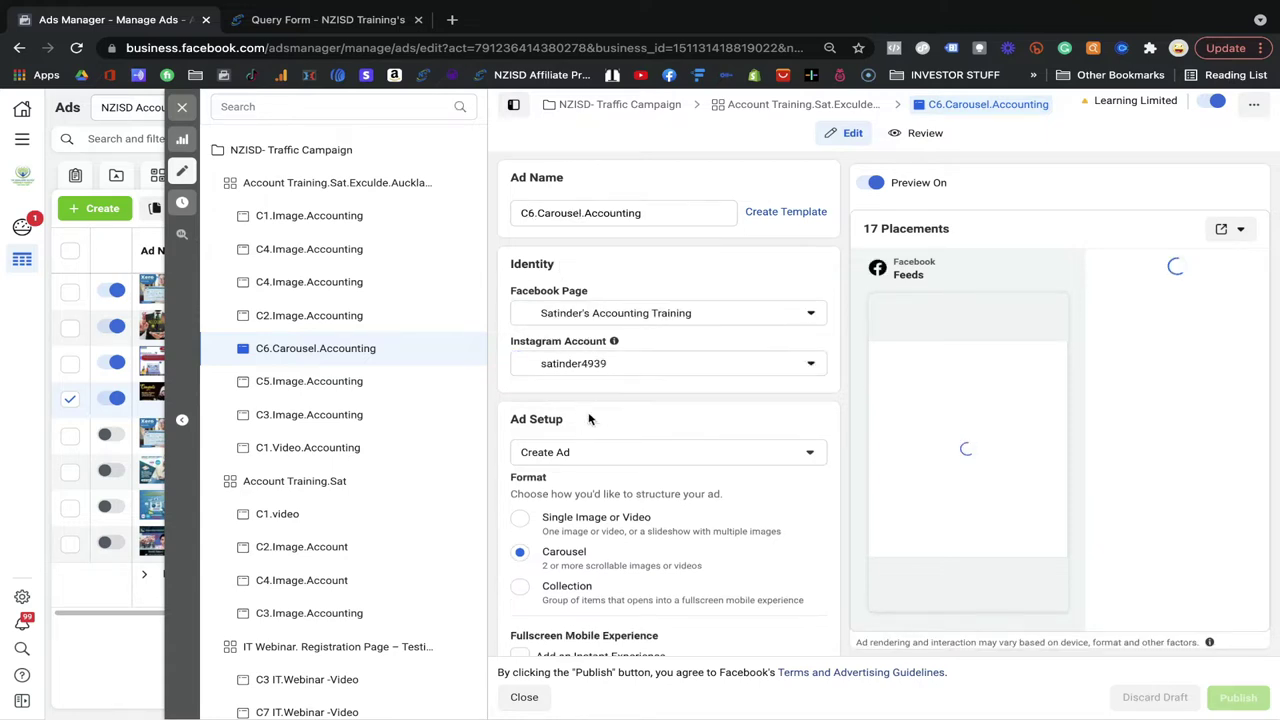
scroll(590, 415, down, 2)
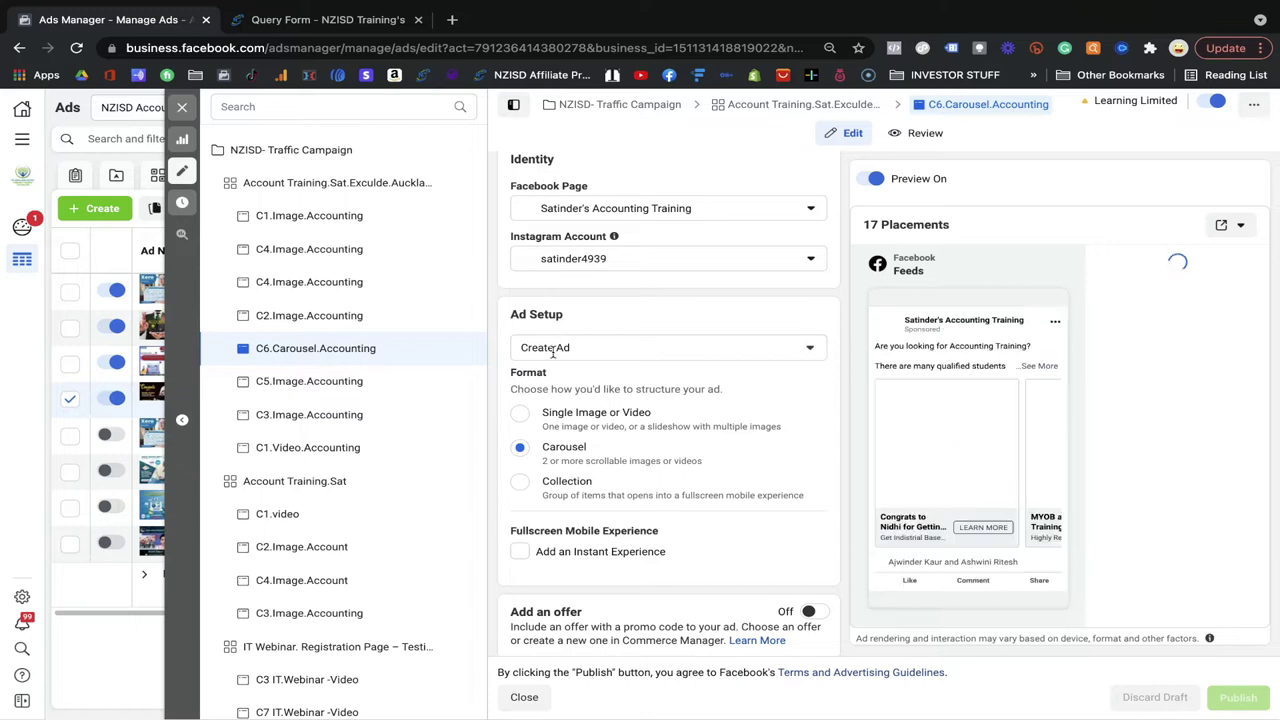
scroll(557, 355, down, 1)
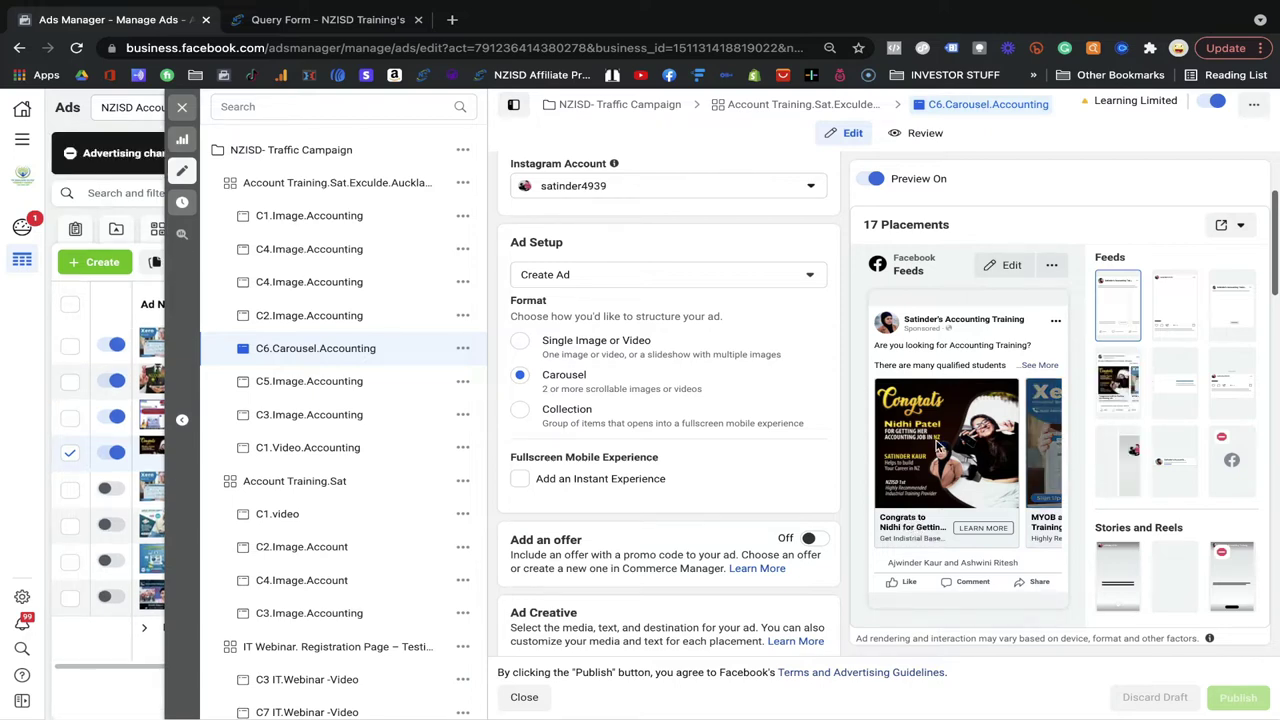
scroll(643, 452, down, 3)
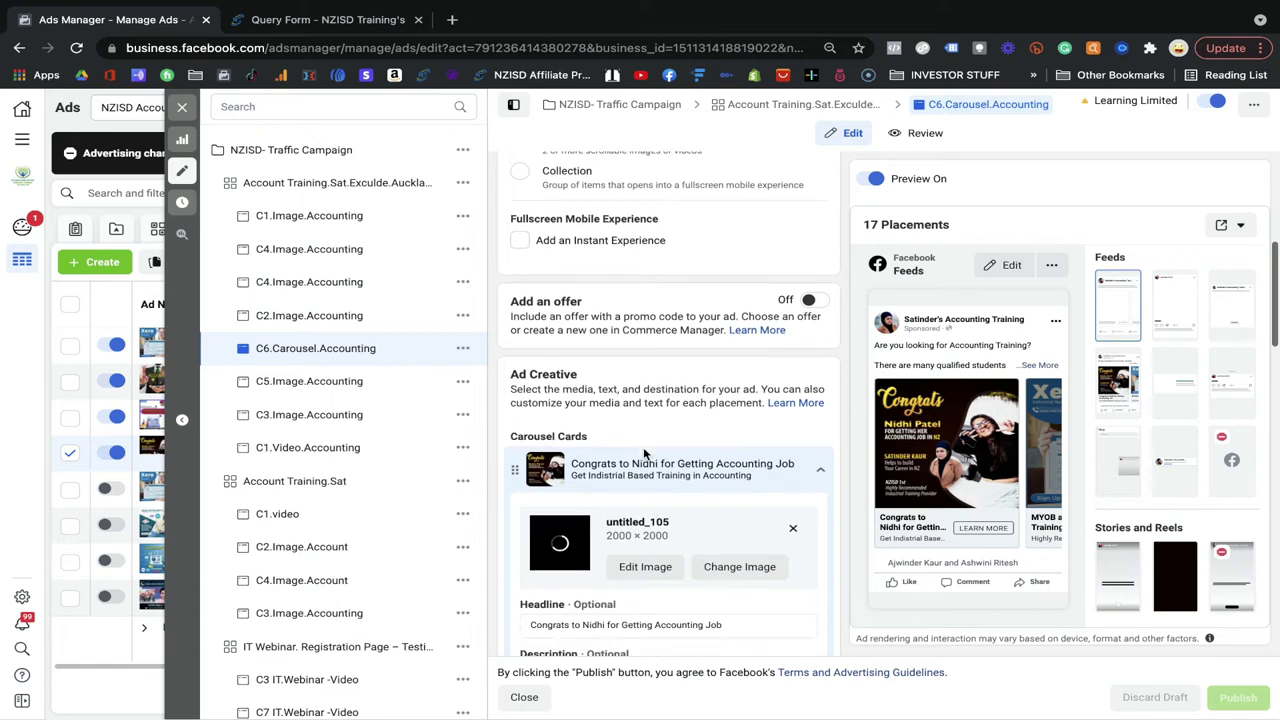
scroll(580, 302, down, 1)
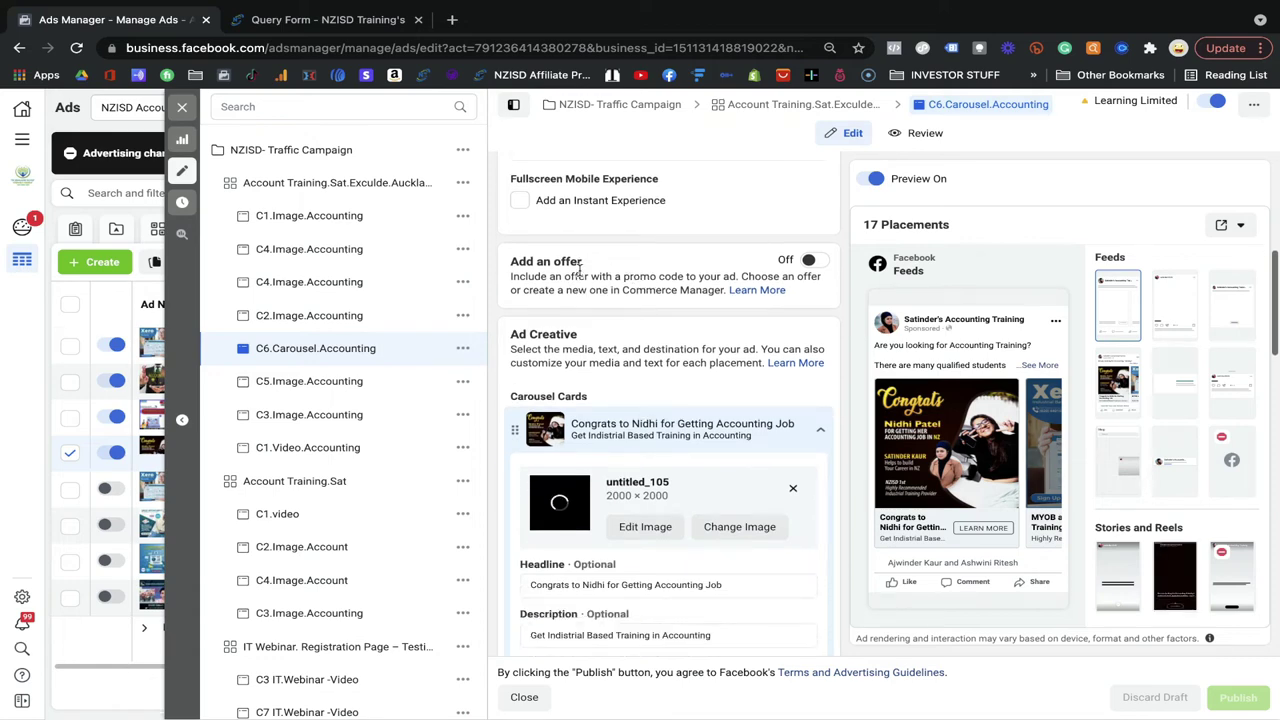
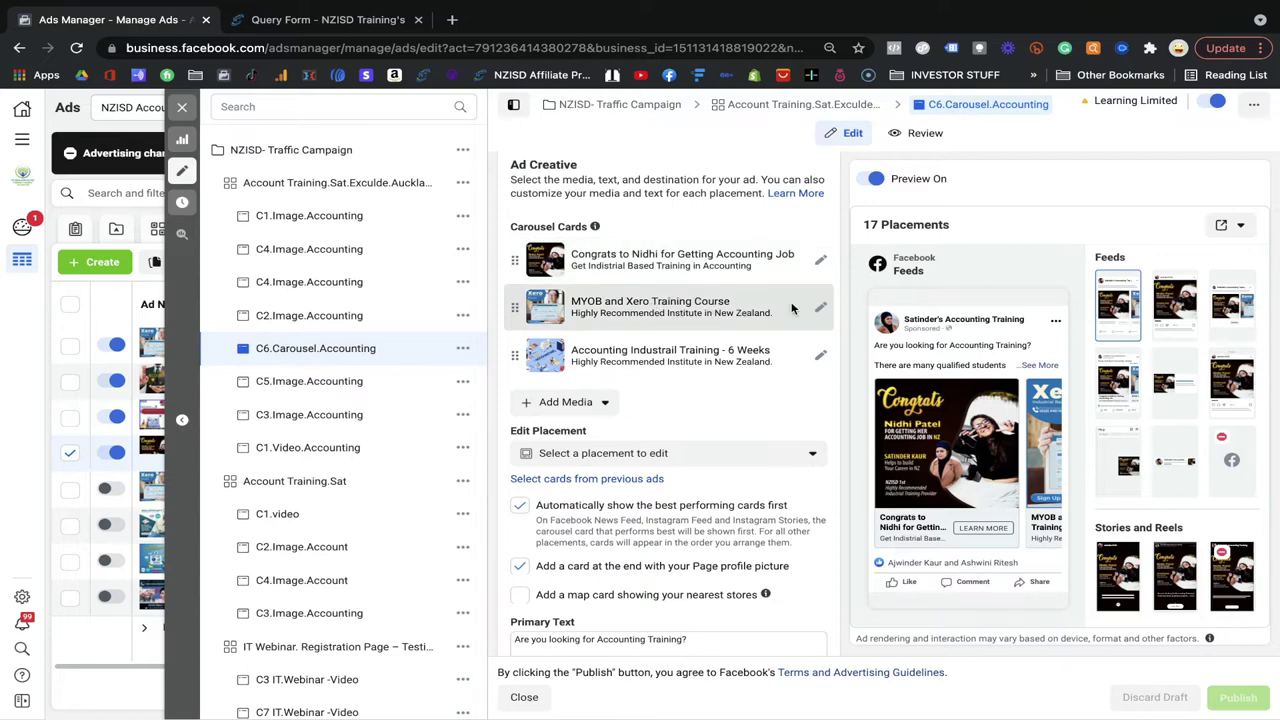
Step: Examine the headline, description and website URL of the MYOB and Xero Training Course card and the Accounting Industrail Training card
click(820, 313)
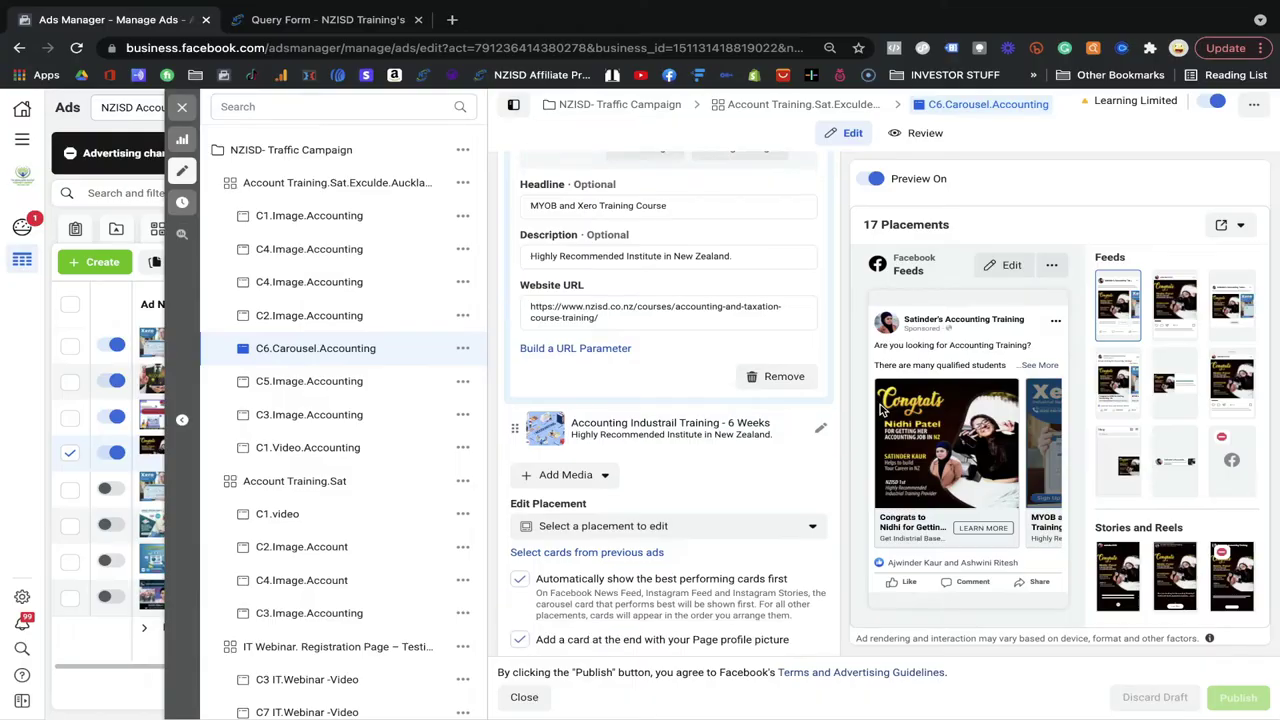
scroll(700, 400, down, 3)
scroll(700, 420, down, 2)
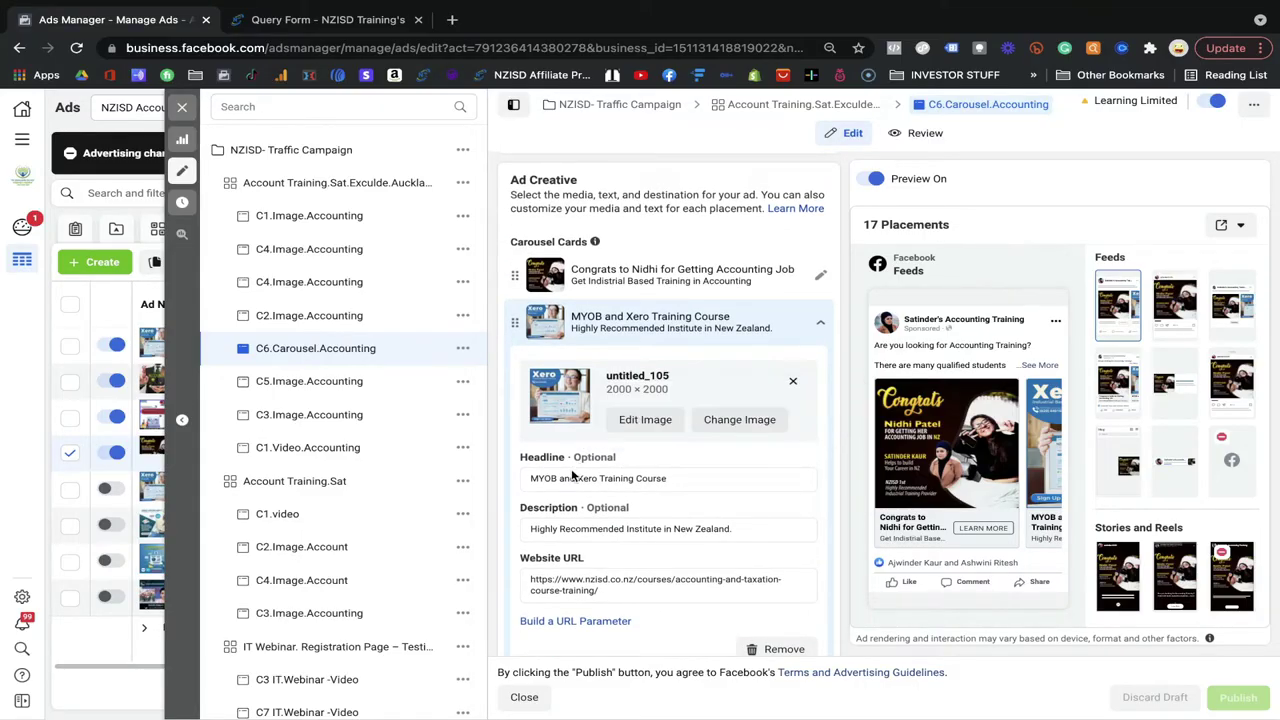
drag(540, 479, 570, 480)
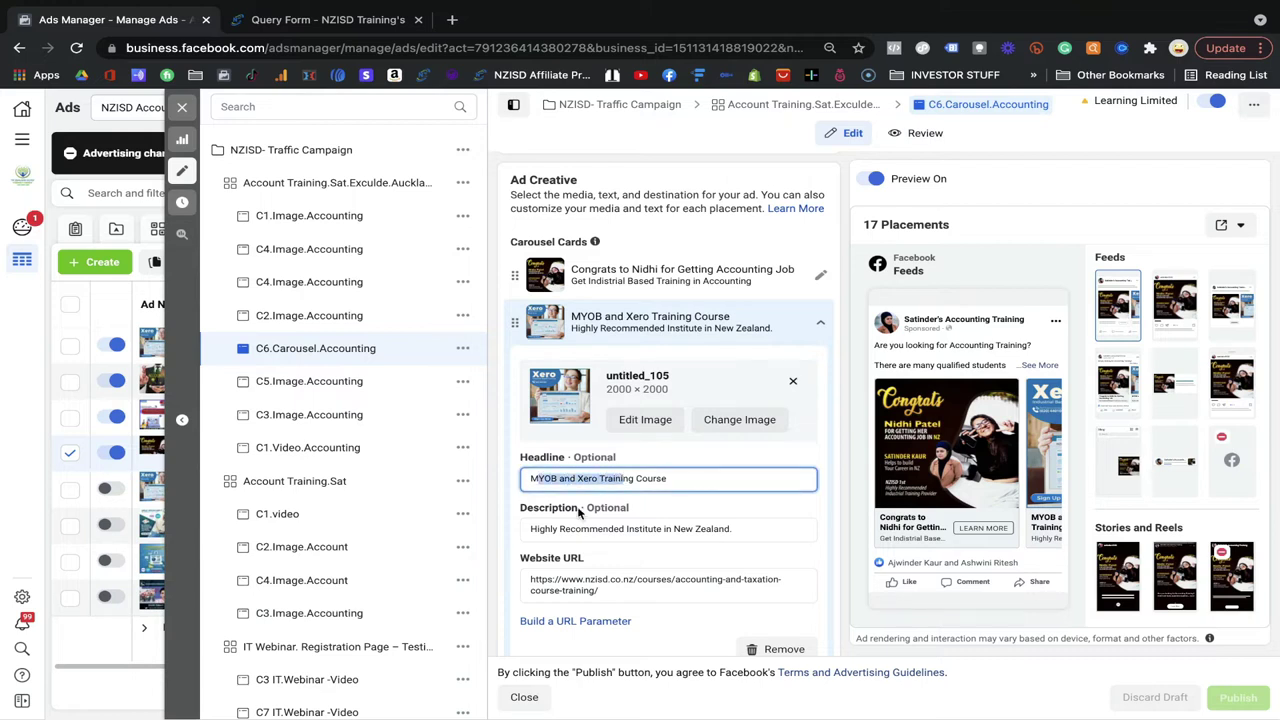
drag(557, 528, 596, 529)
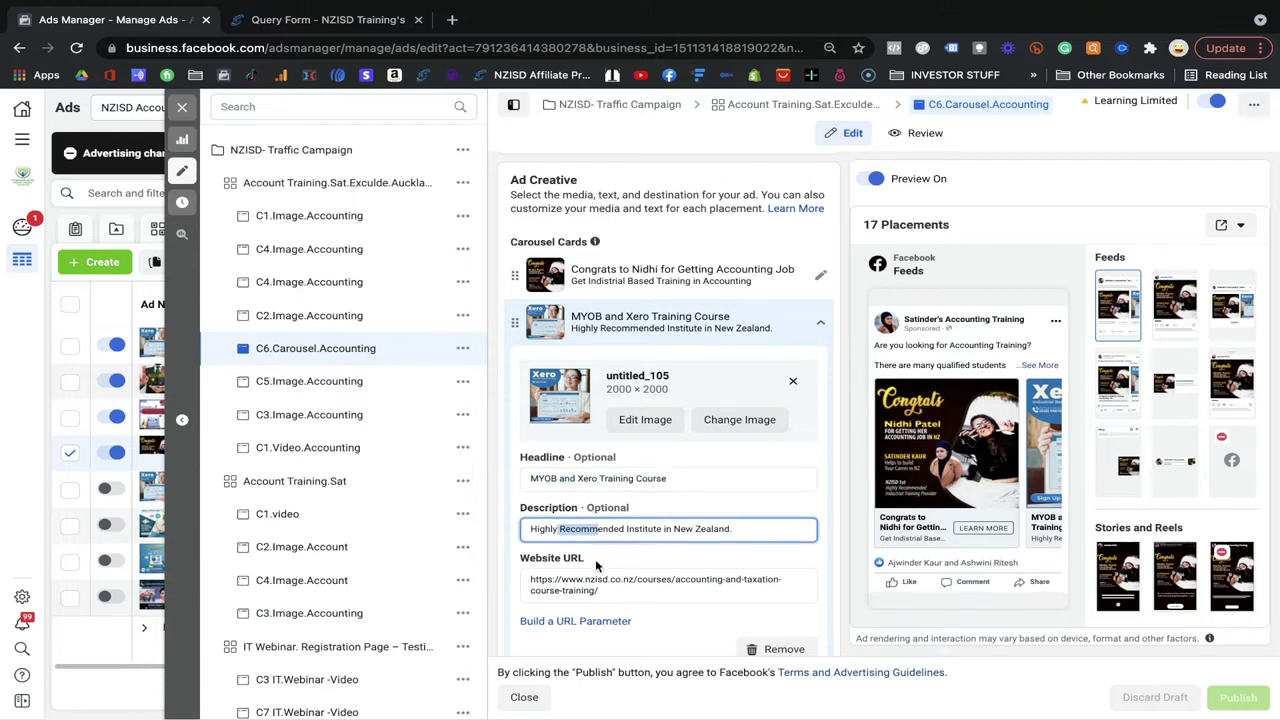
drag(596, 591, 533, 583)
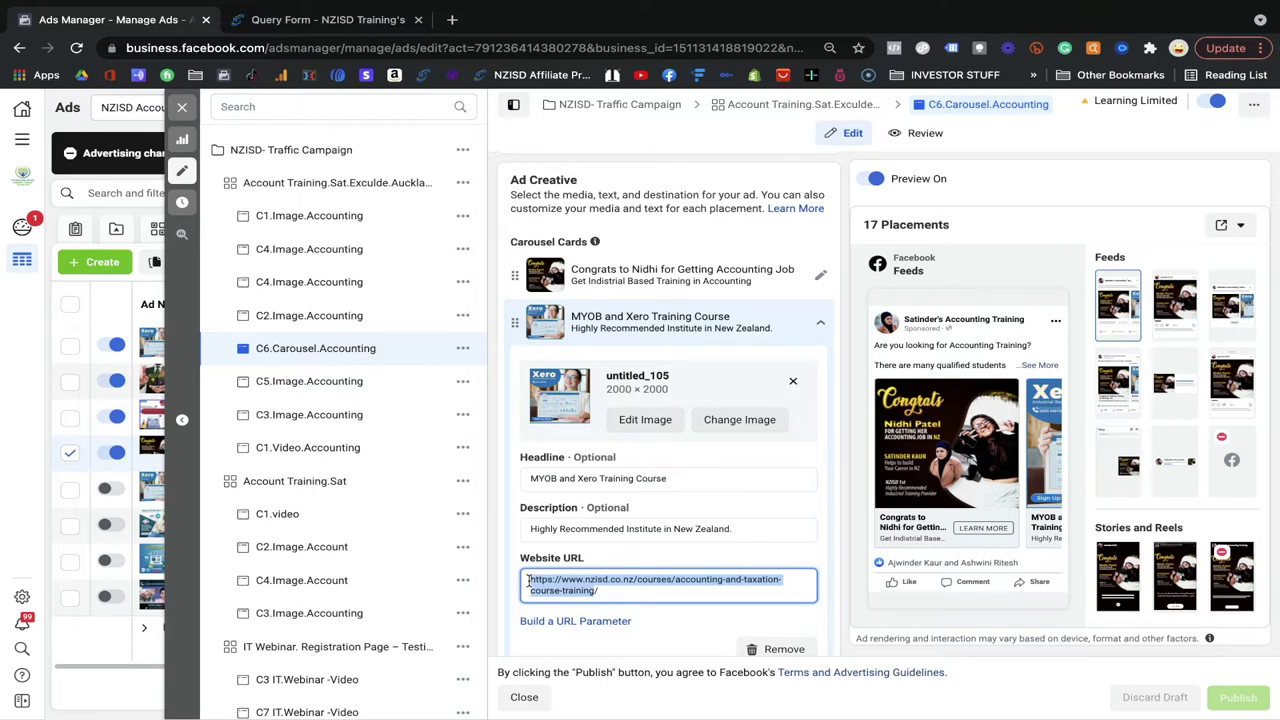
scroll(529, 583, down, 4)
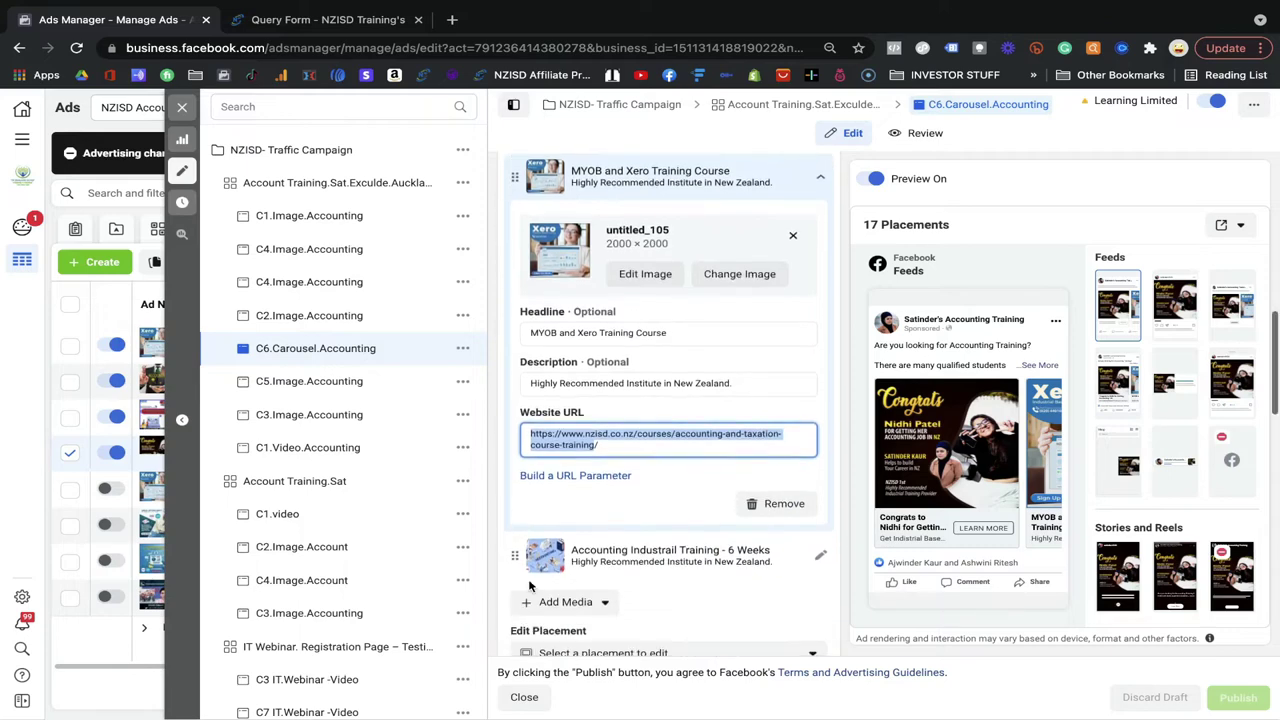
scroll(530, 586, up, 4)
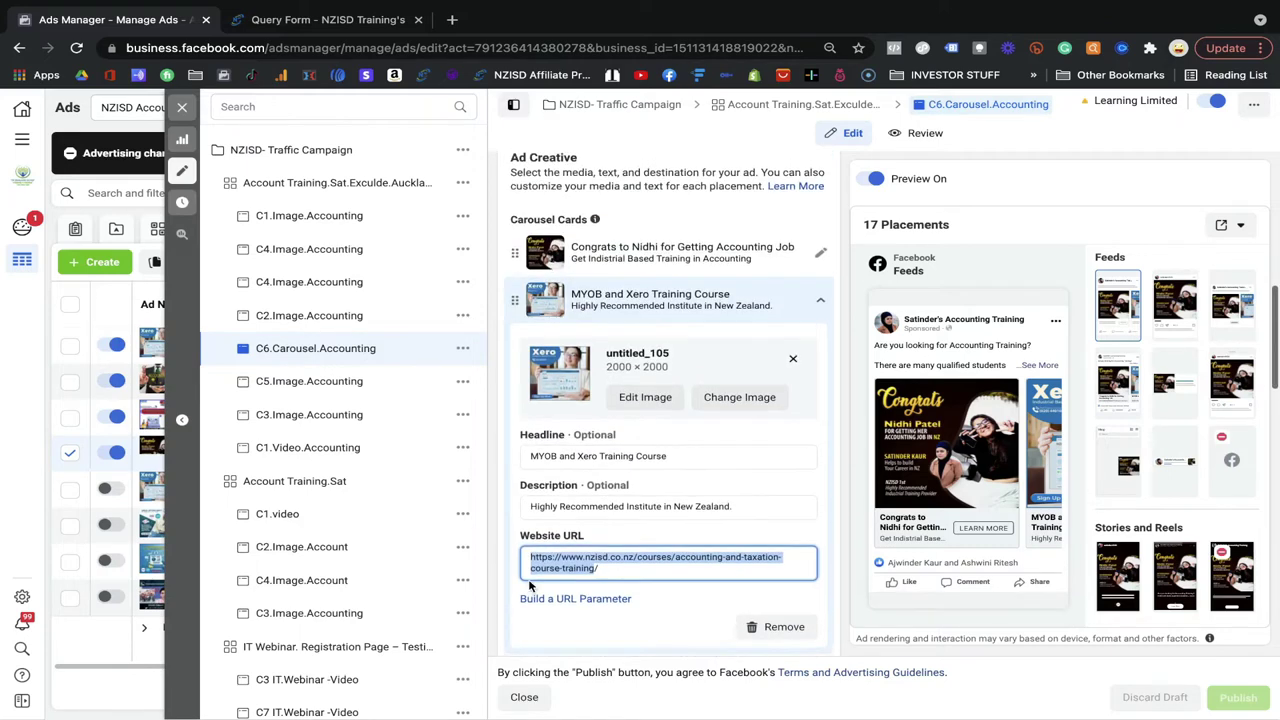
click(820, 311)
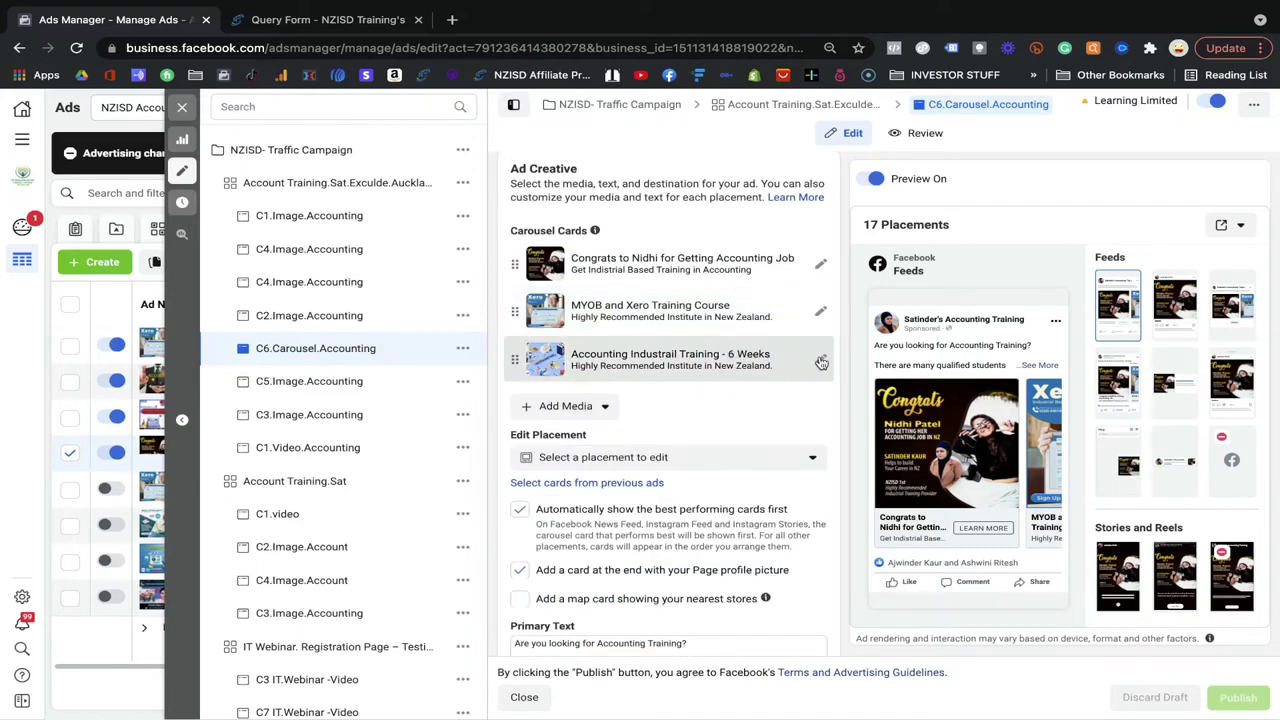
click(602, 379)
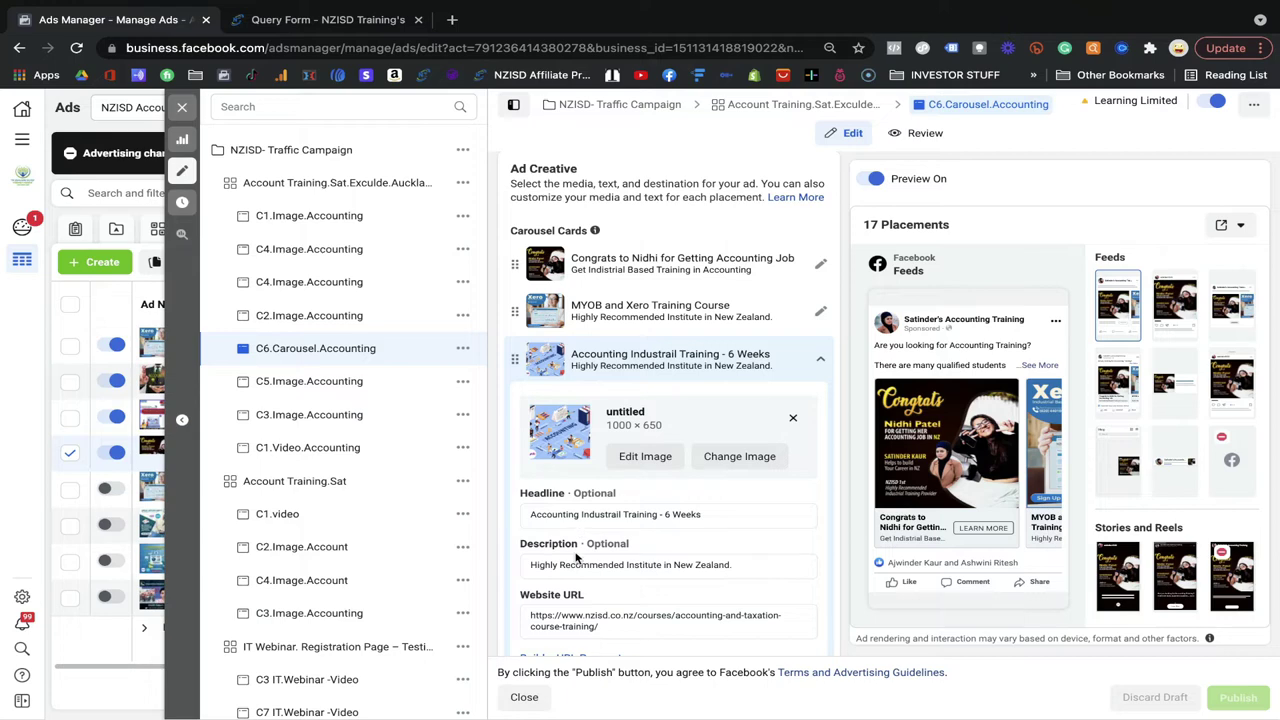
click(824, 364)
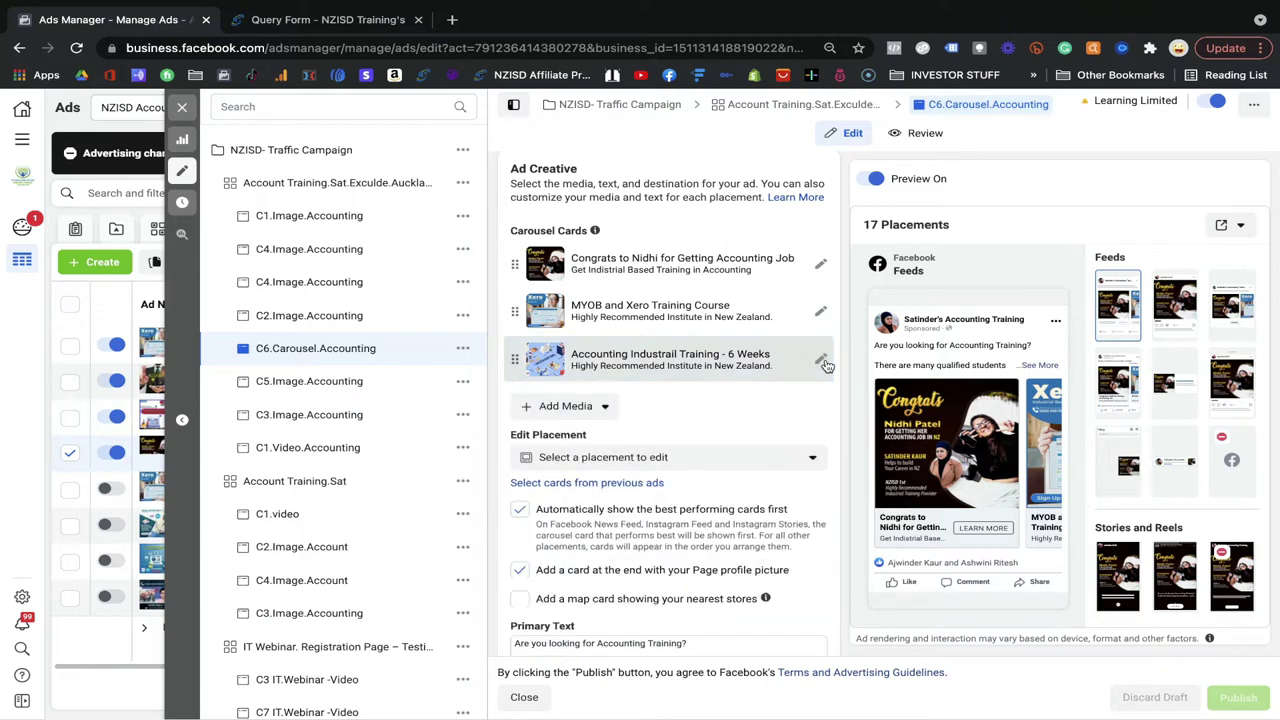
Step: Review the carousel ad's primary text, See More URL, display link, call to action and tracking settings, and close its editor
scroll(660, 485, down, 2)
scroll(660, 485, down, 1)
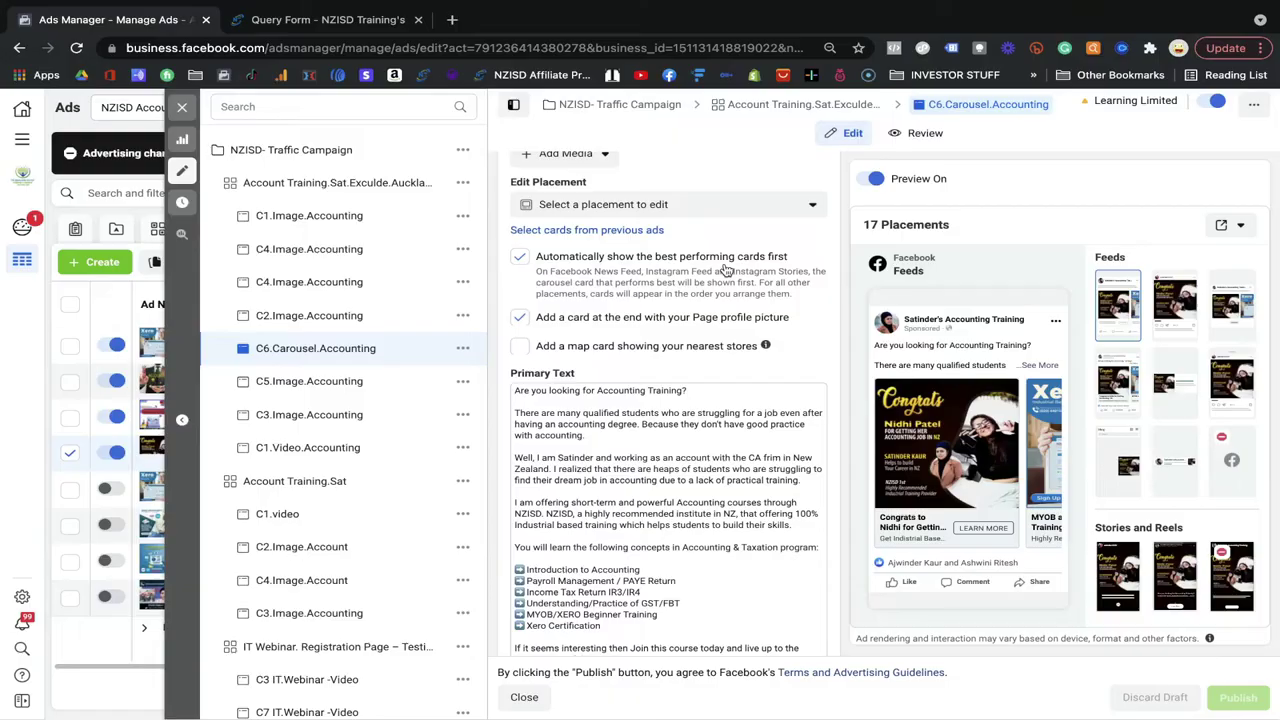
scroll(645, 316, down, 3)
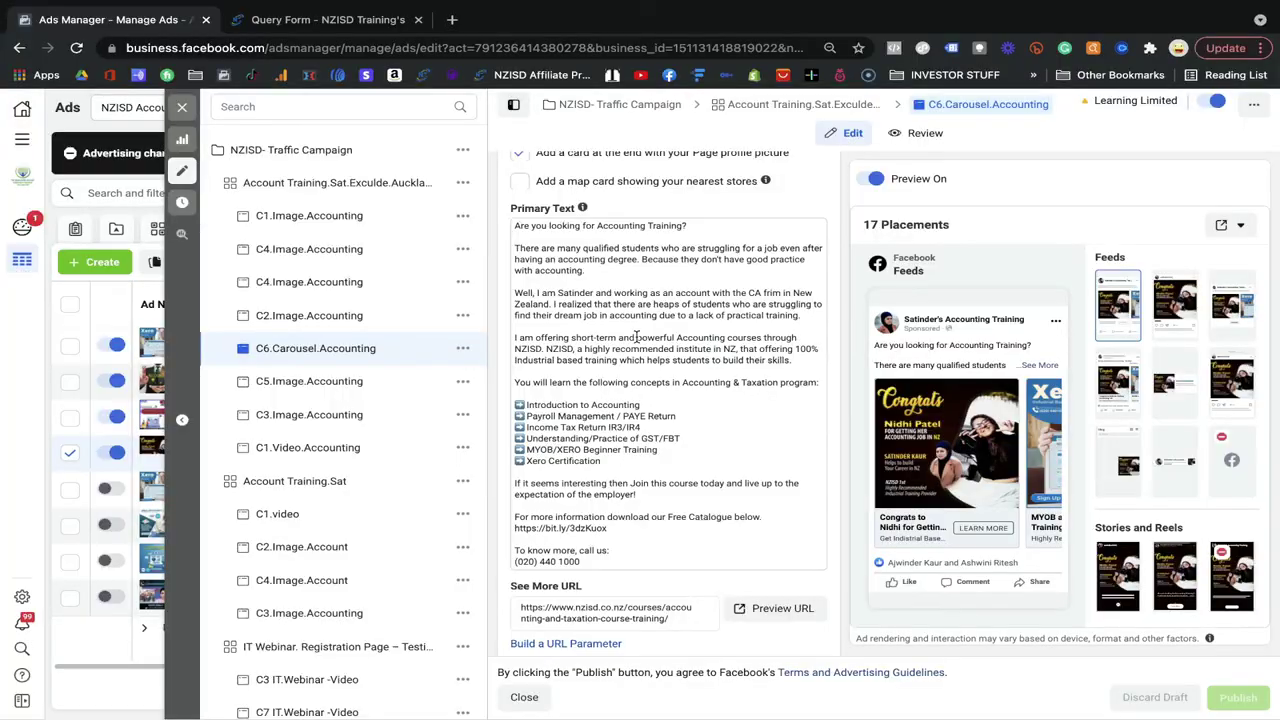
scroll(636, 337, down, 3)
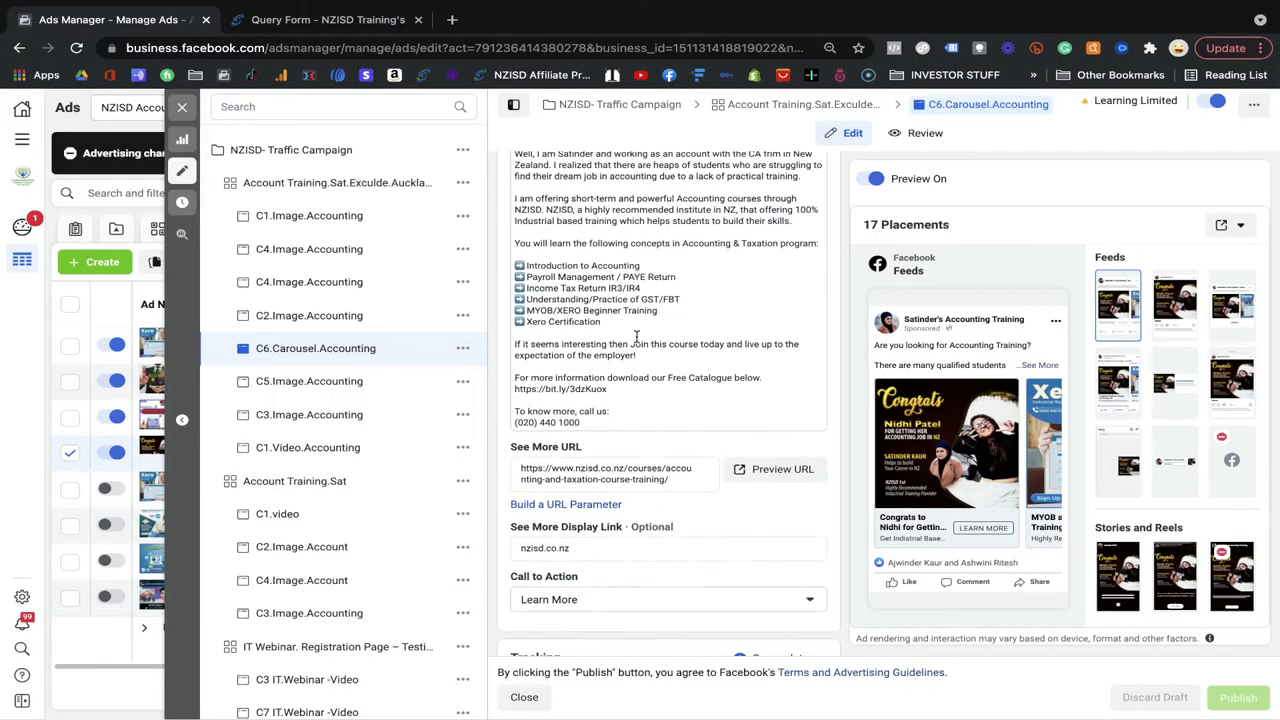
scroll(636, 337, down, 3)
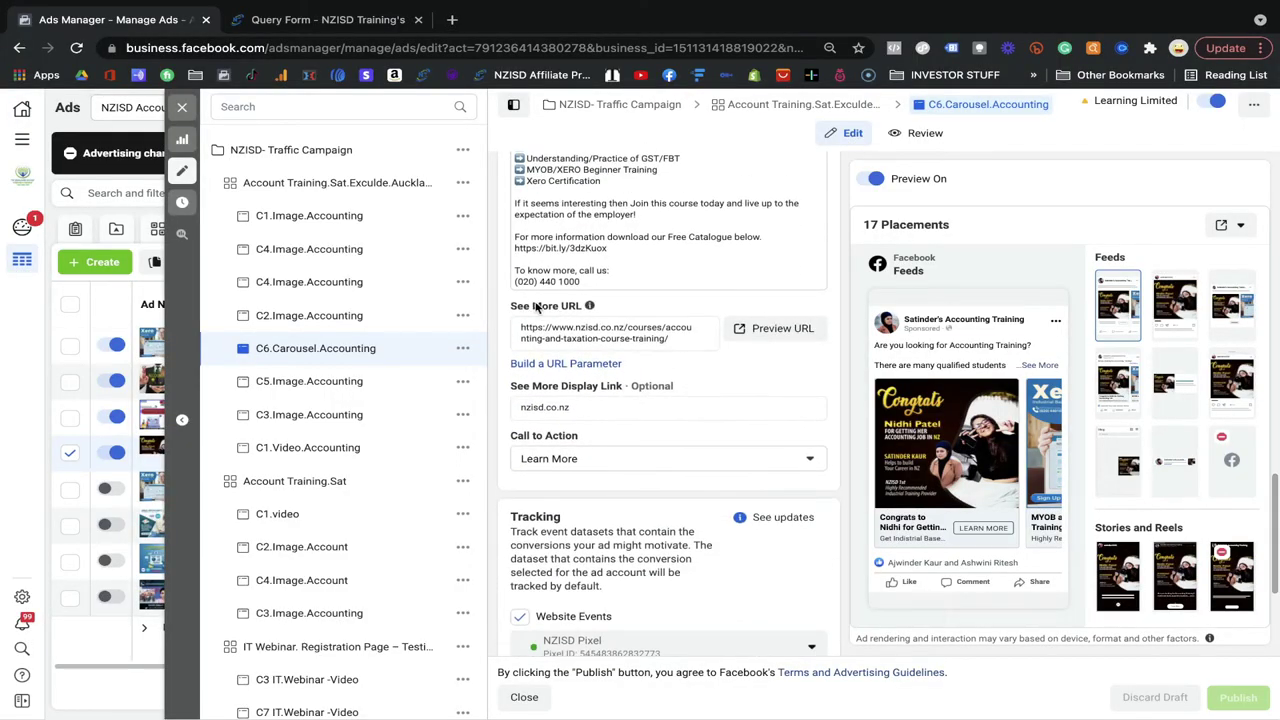
drag(583, 409, 500, 409)
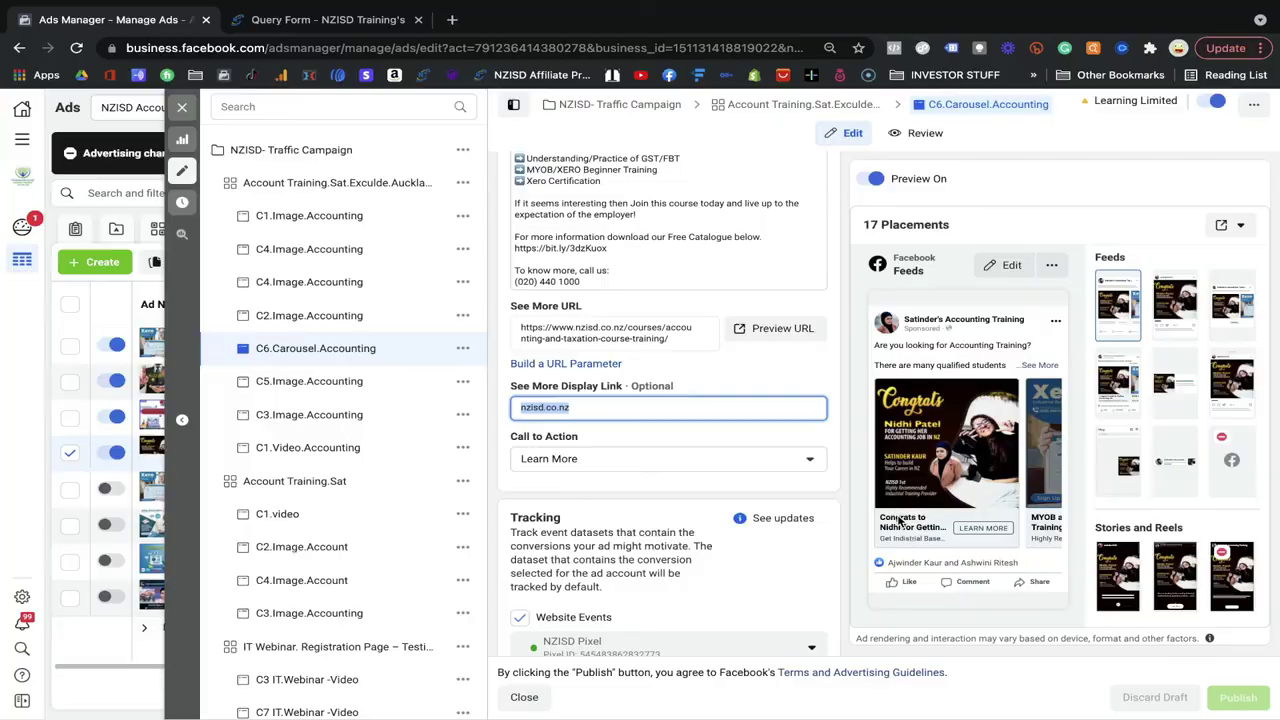
click(671, 448)
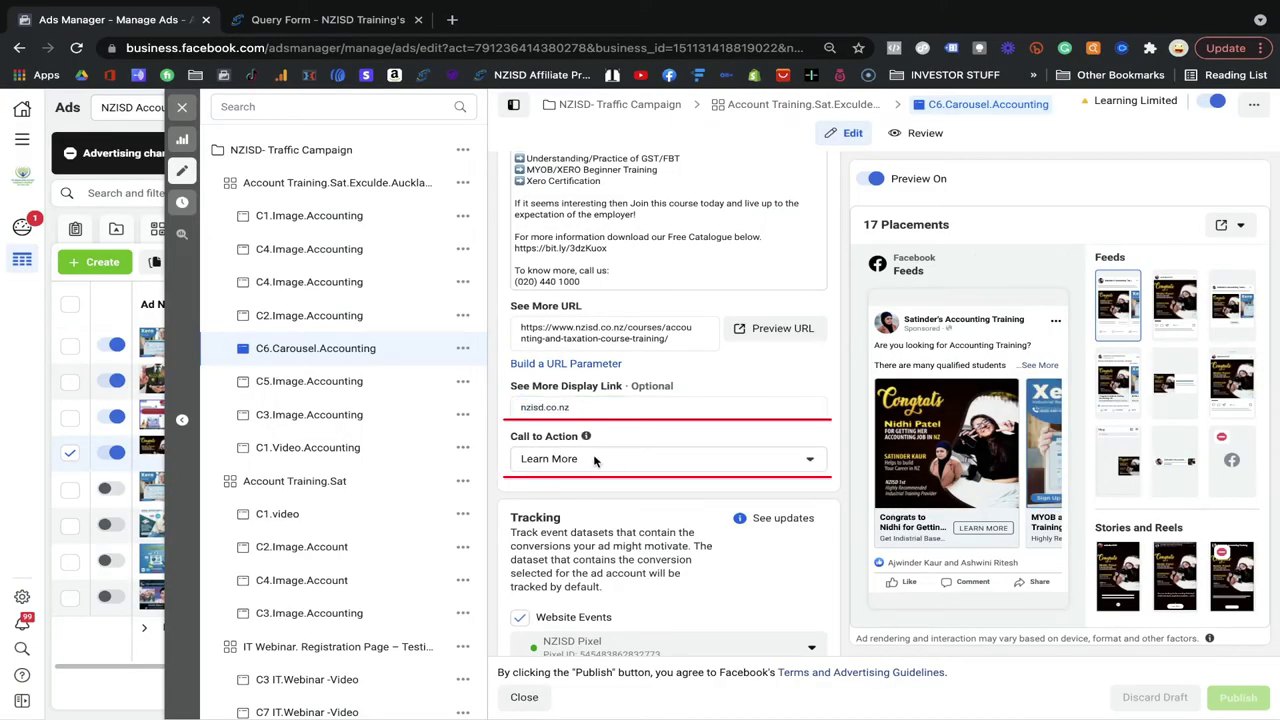
scroll(608, 474, down, 3)
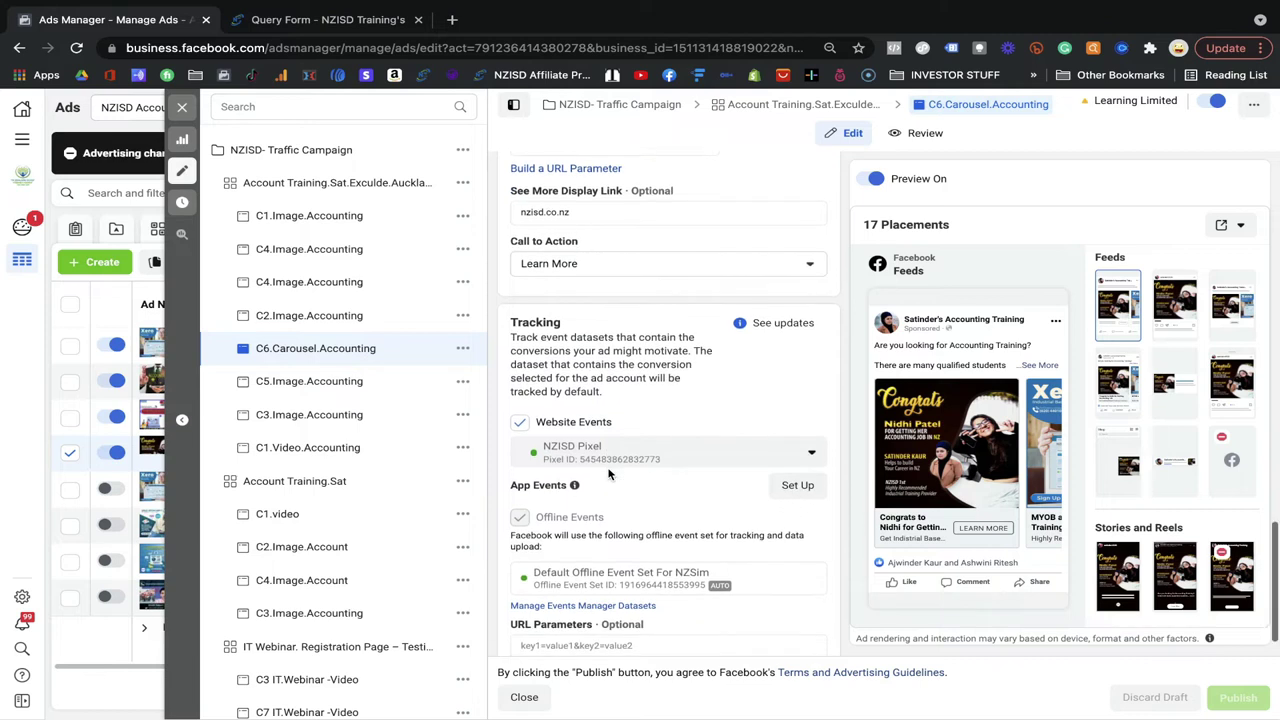
scroll(608, 474, down, 1)
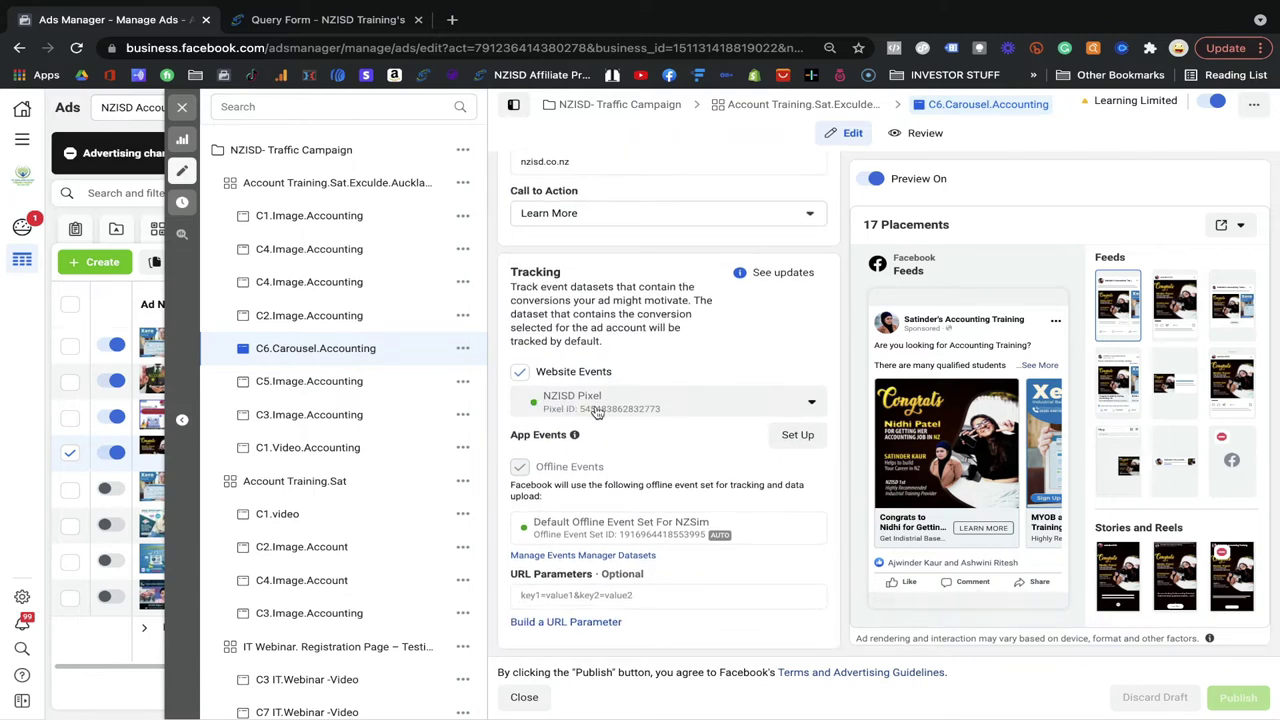
click(527, 697)
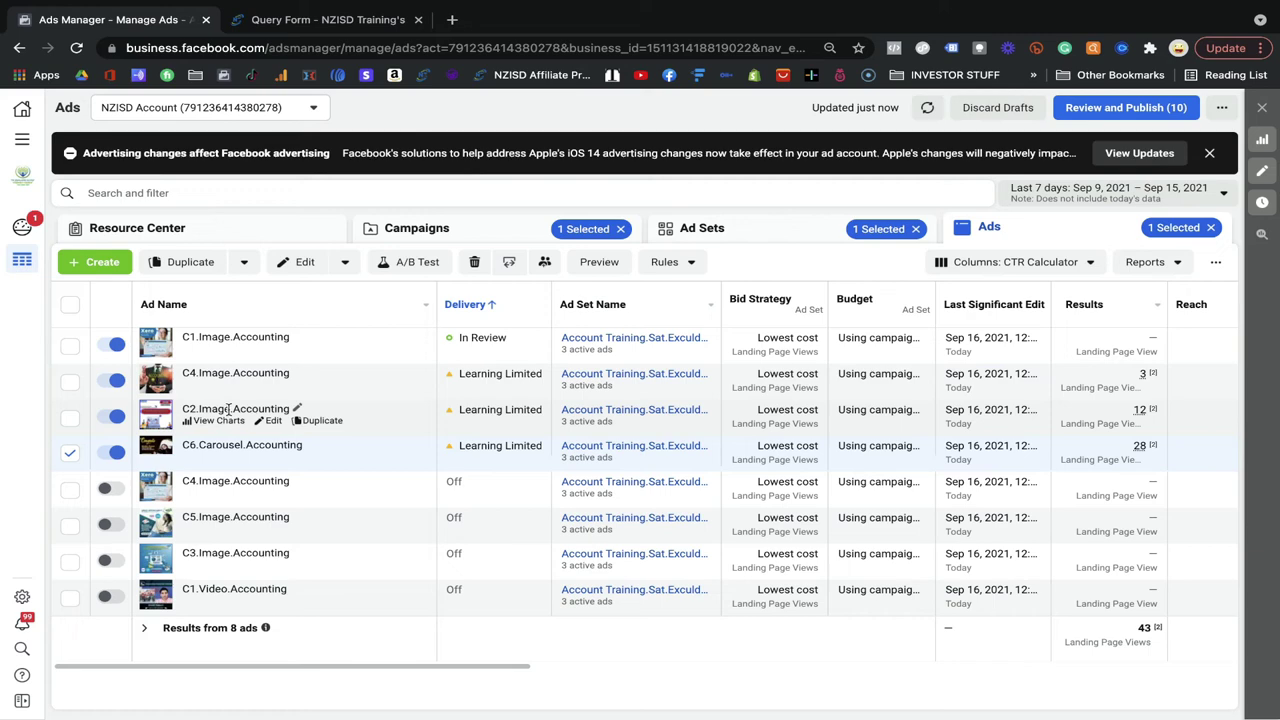
Step: Open the switched-off C4.Image.Accounting ad for editing and examine its text, headlines and Phone Call destination settings
mouse_move(230, 494)
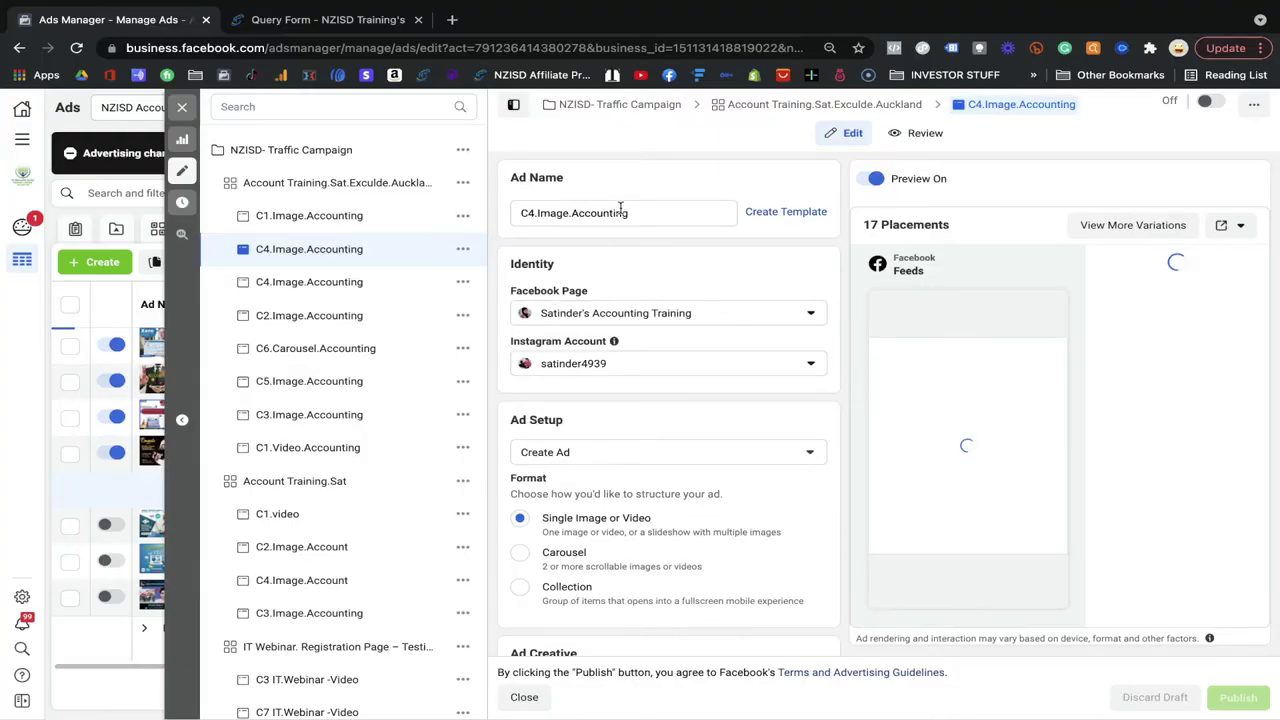
scroll(590, 385, down, 5)
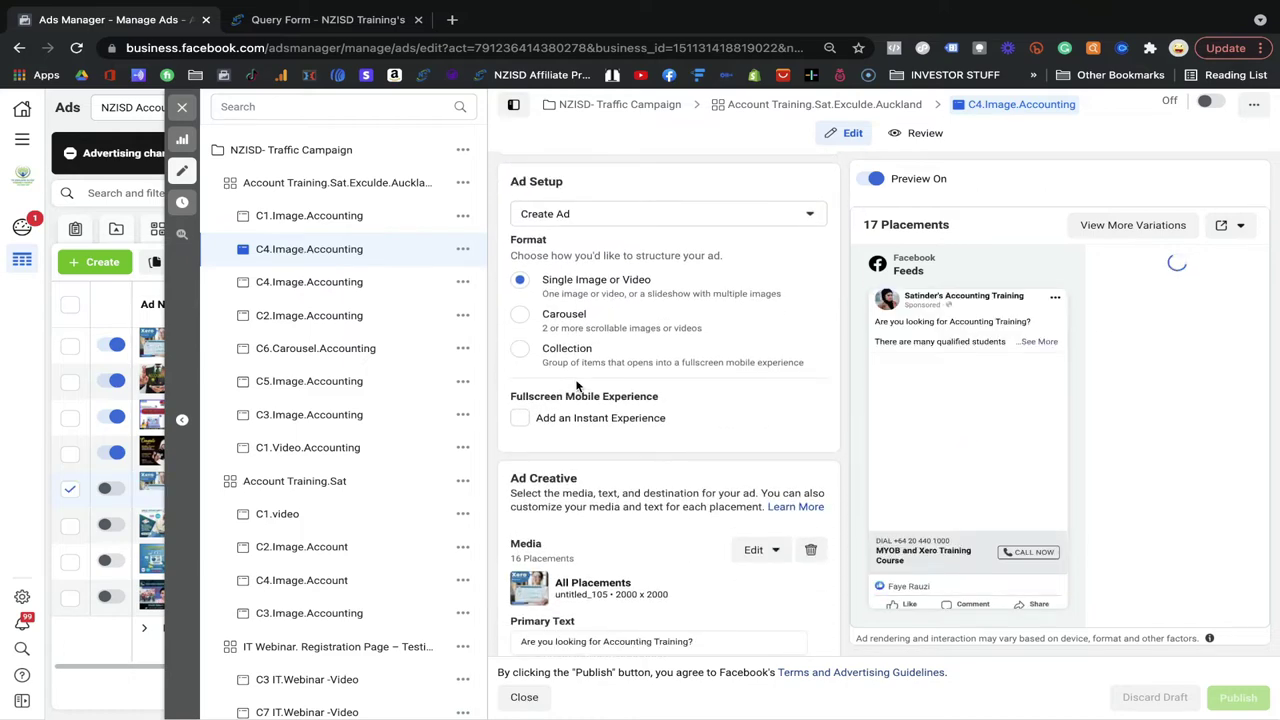
scroll(576, 385, down, 8)
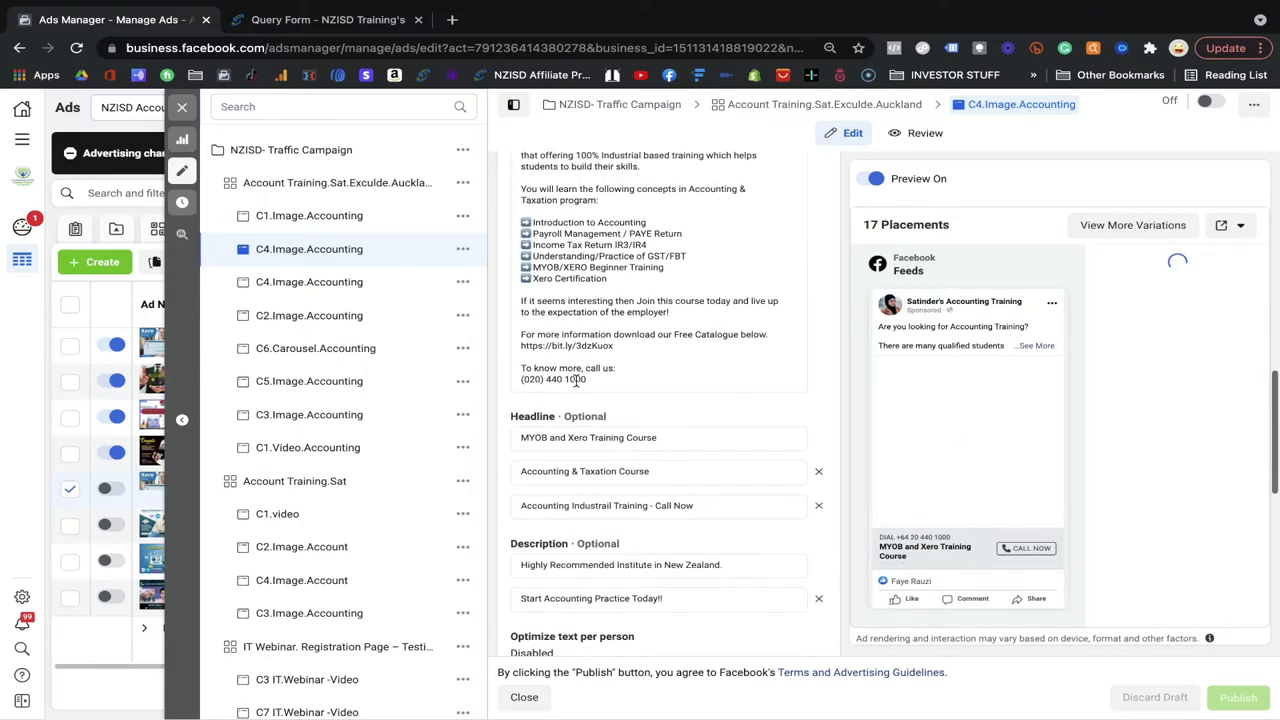
scroll(576, 380, down, 5)
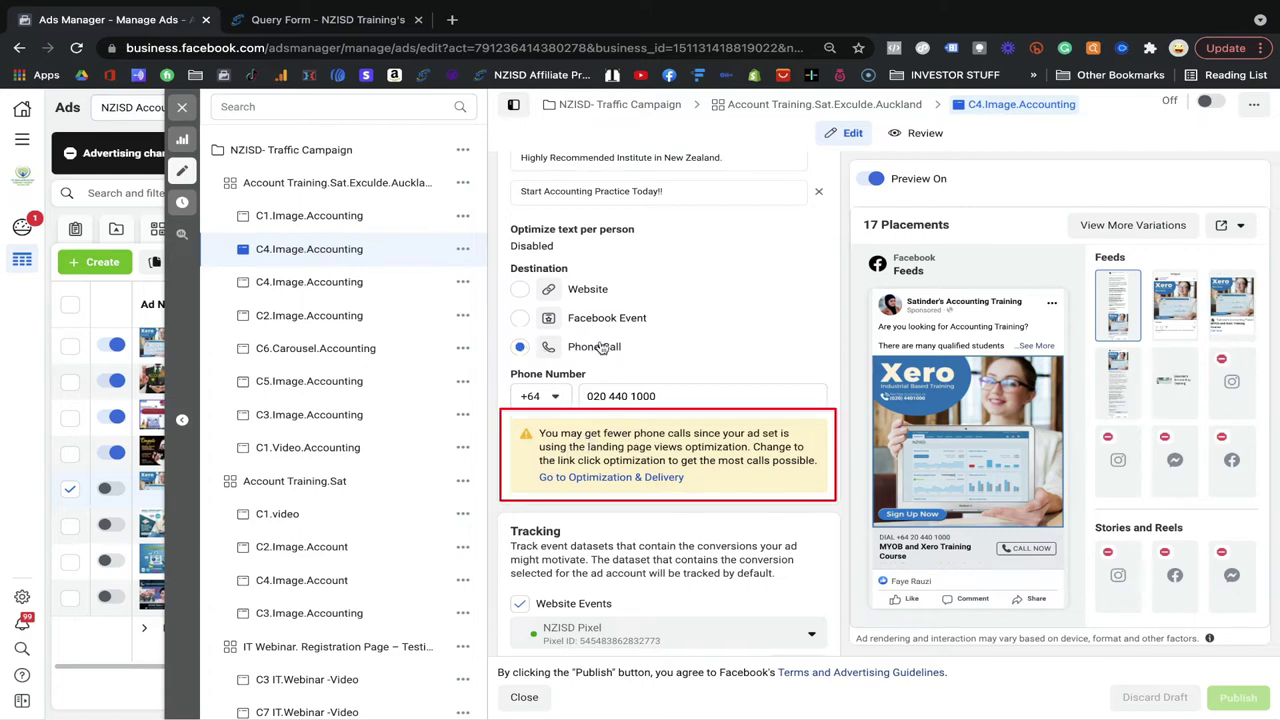
Step: Examine the optimization notice below the Phone Call destination's phone number and close the C4.Image.Accounting ad editor
double_click(552, 433)
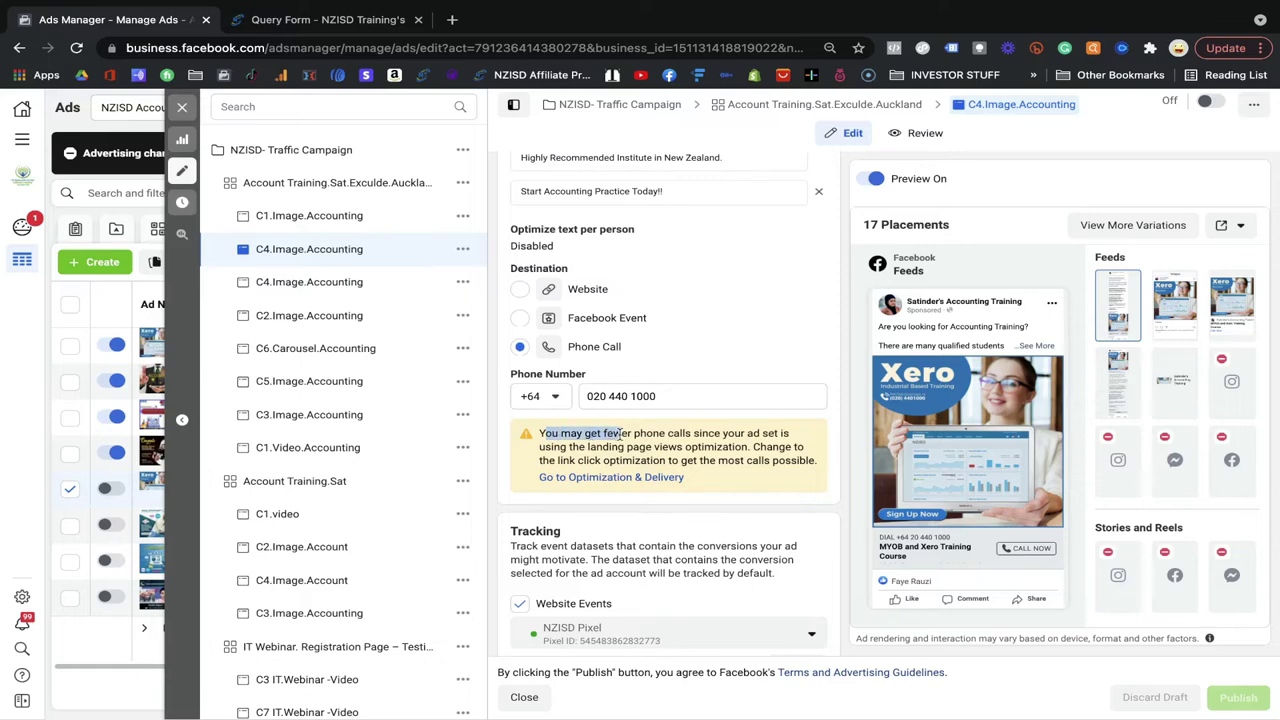
drag(709, 434, 740, 434)
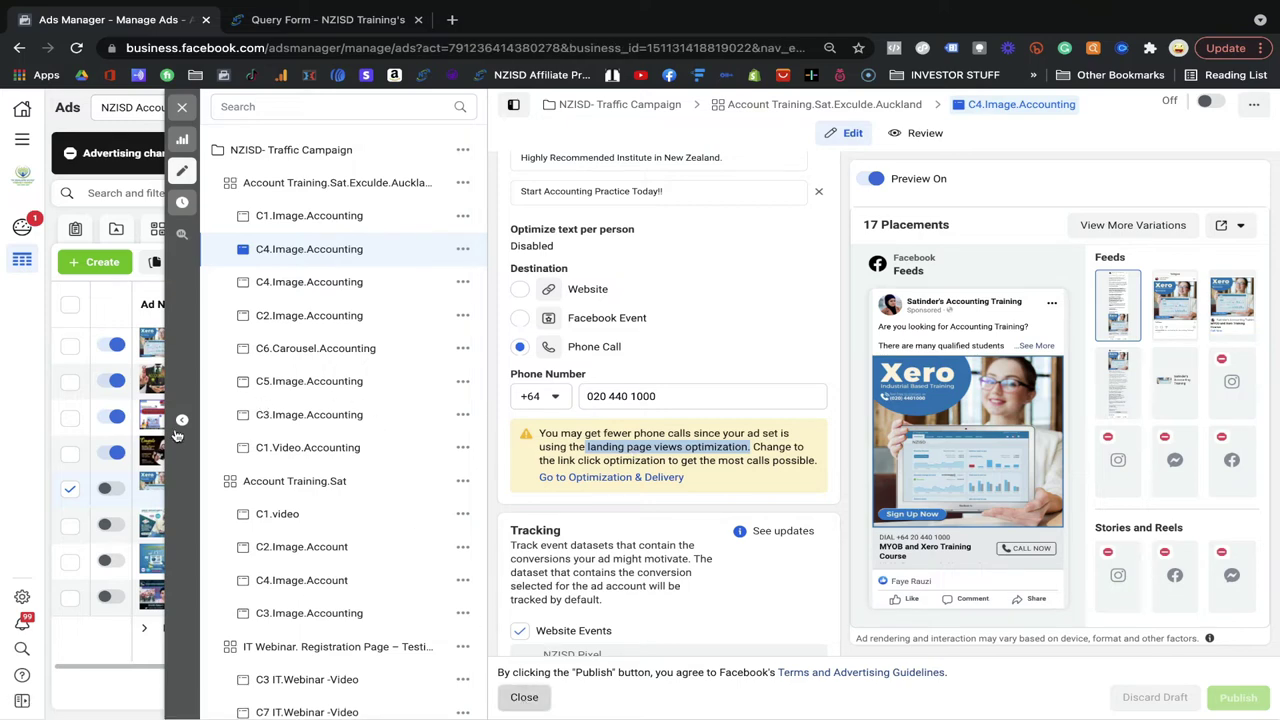
click(177, 428)
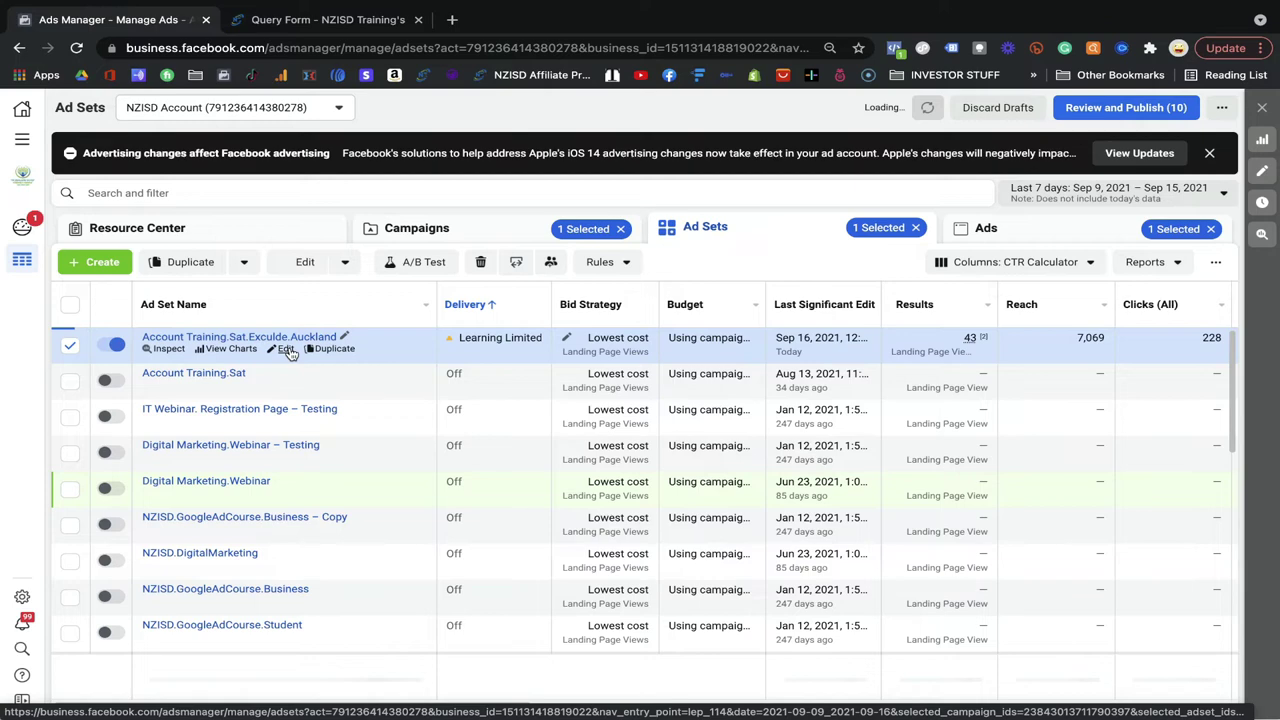
Step: Open the Account Training.Sat.Exculde.Auckland ad set for editing, review its Optimization & Delivery settings, and return to its ads list
click(286, 349)
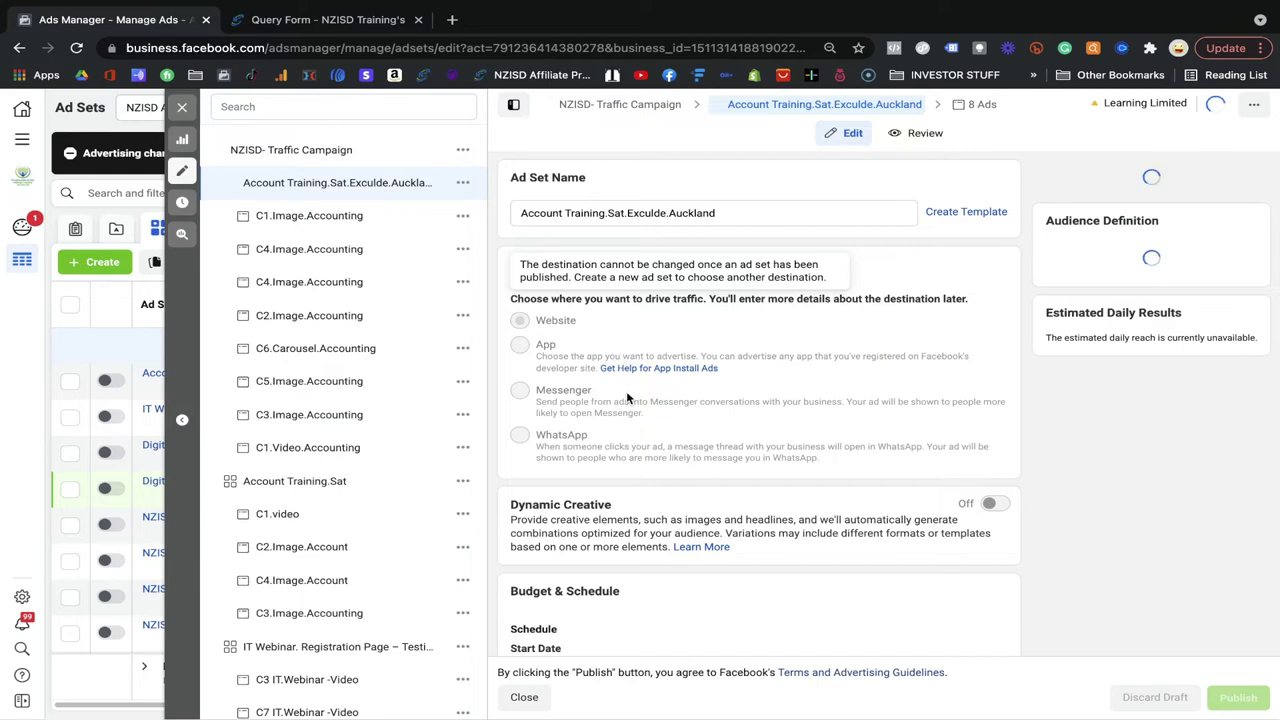
scroll(627, 398, down, 5)
scroll(627, 398, down, 3)
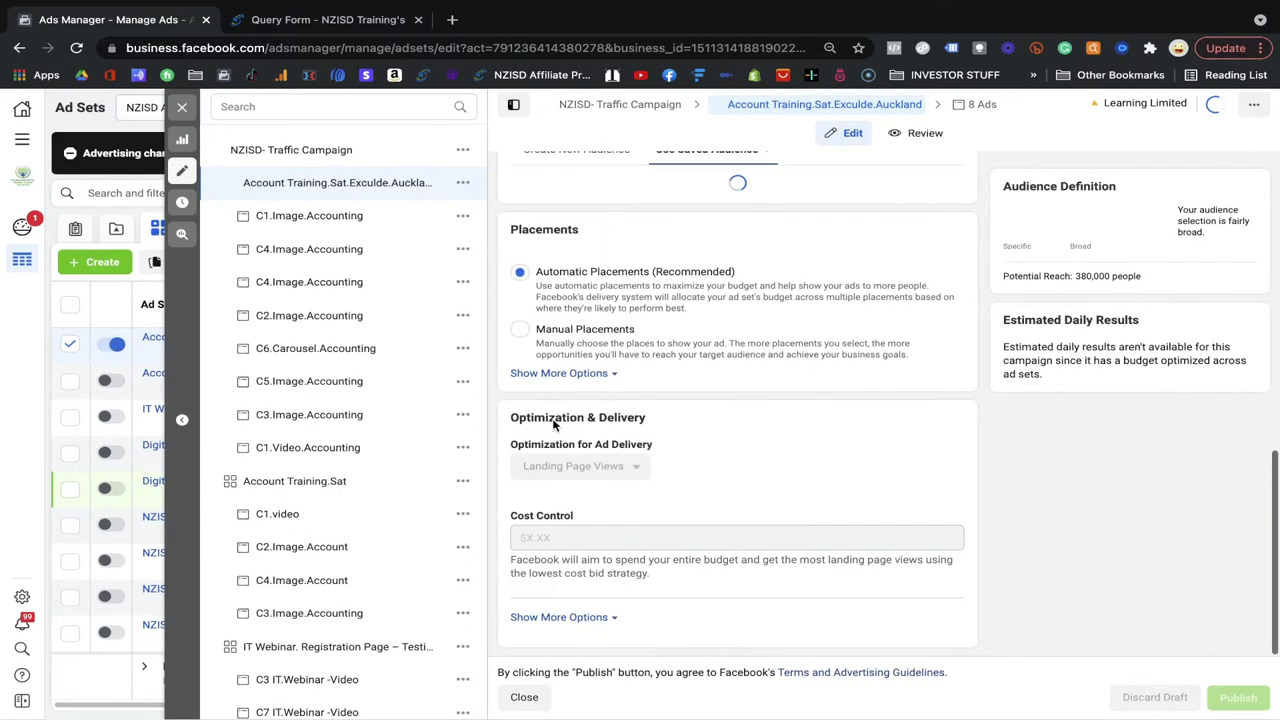
drag(592, 420, 647, 422)
drag(537, 474, 515, 470)
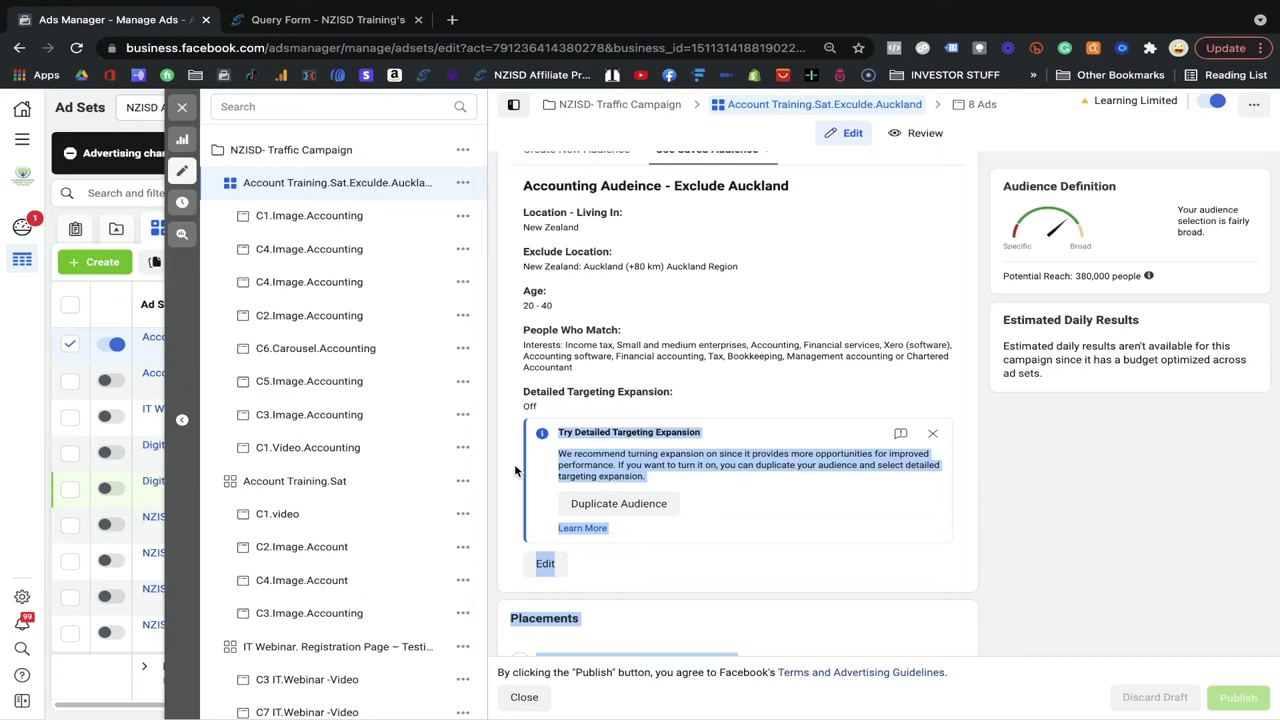
scroll(515, 468, down, 4)
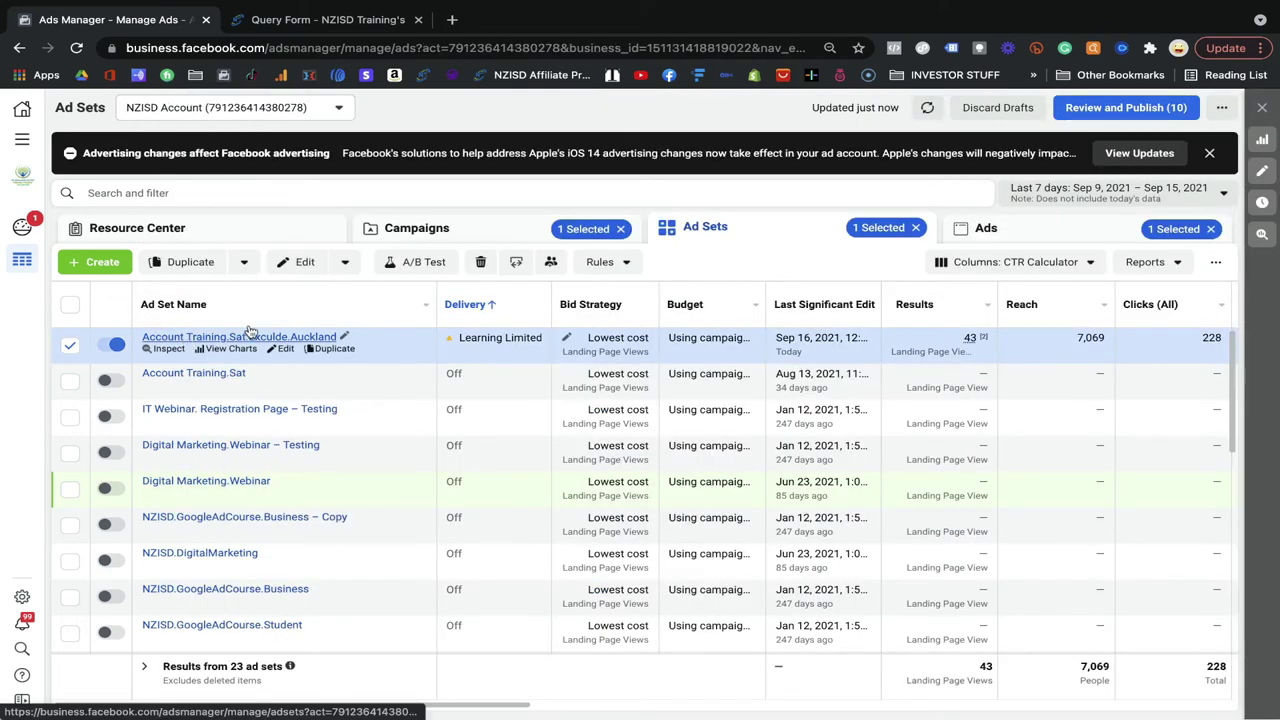
click(228, 387)
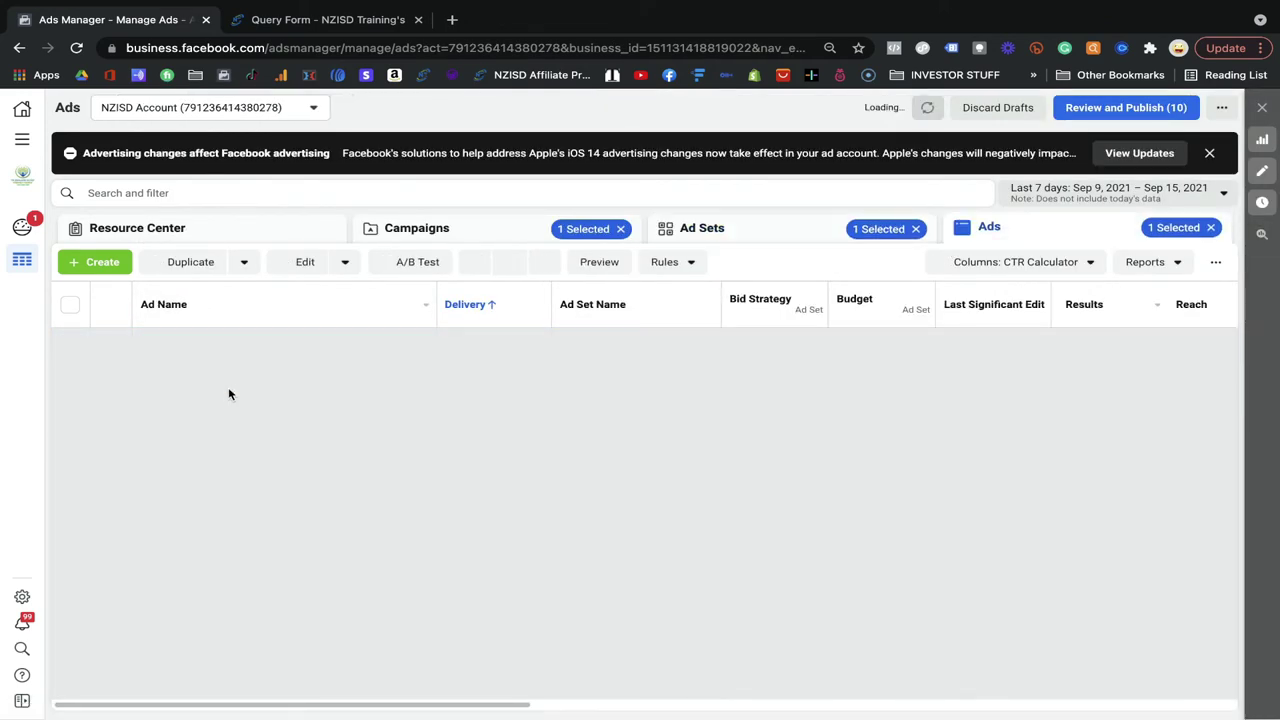